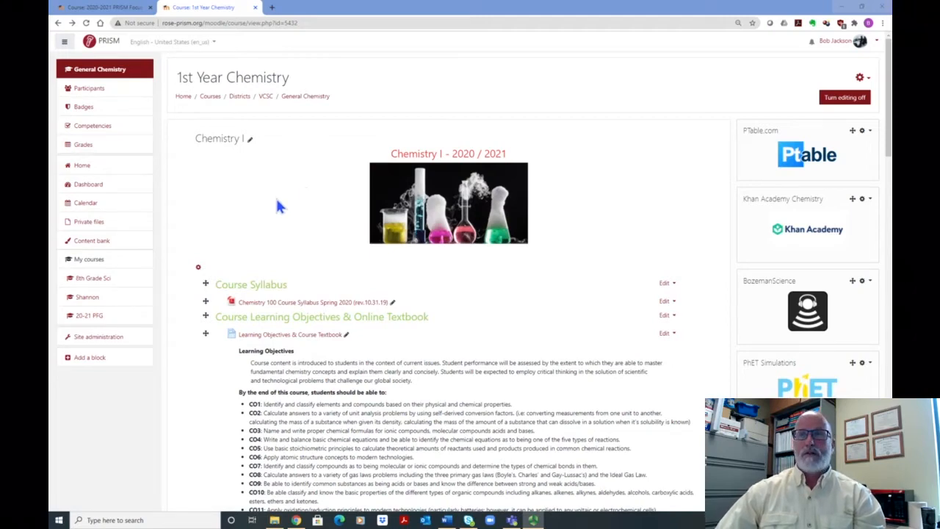
Step: Start adding a Crossword game to Unit 1 of the chemistry course and look over its settings form
scroll(307, 194, "down", 4)
scroll(311, 193, "down", 1)
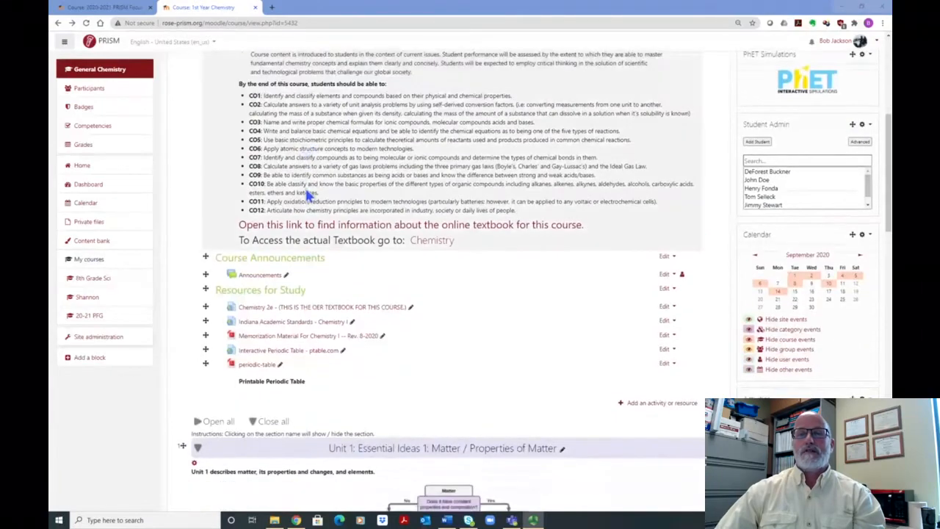
scroll(396, 147, "up", 5)
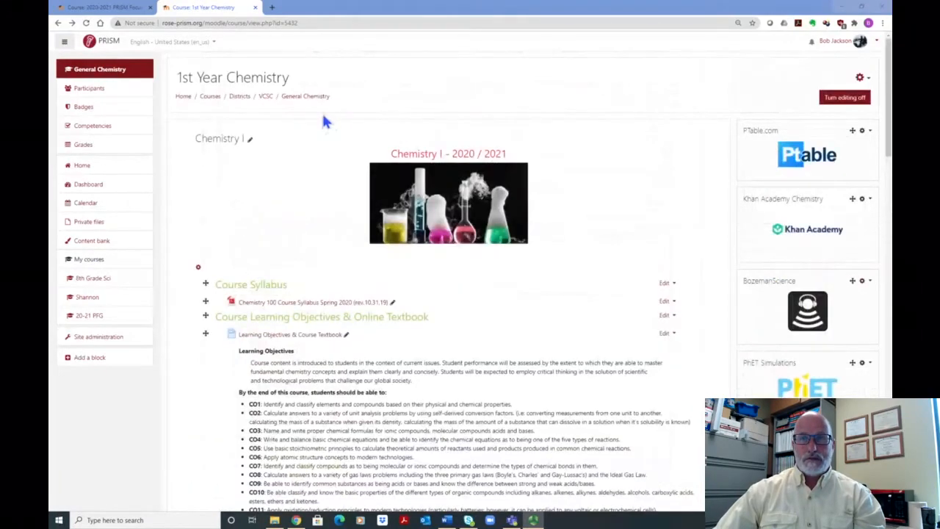
scroll(327, 157, "down", 7)
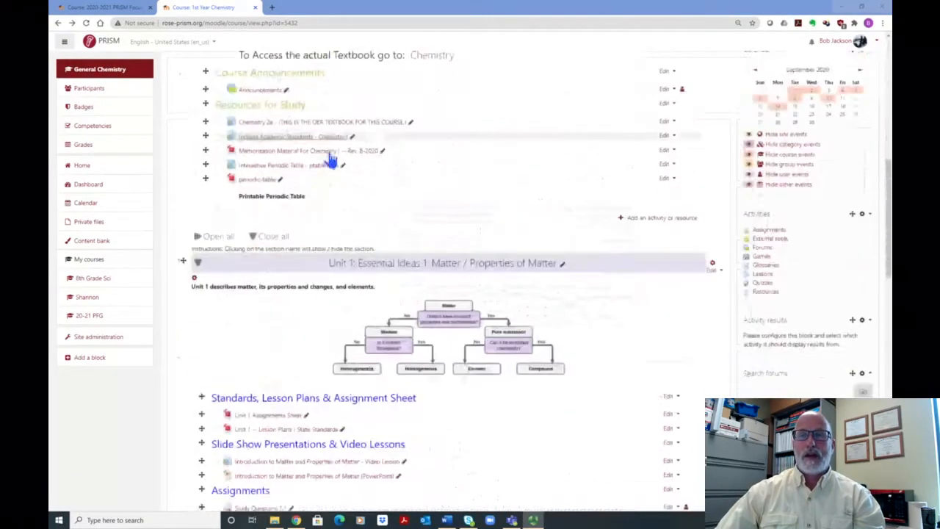
scroll(331, 160, "down", 4)
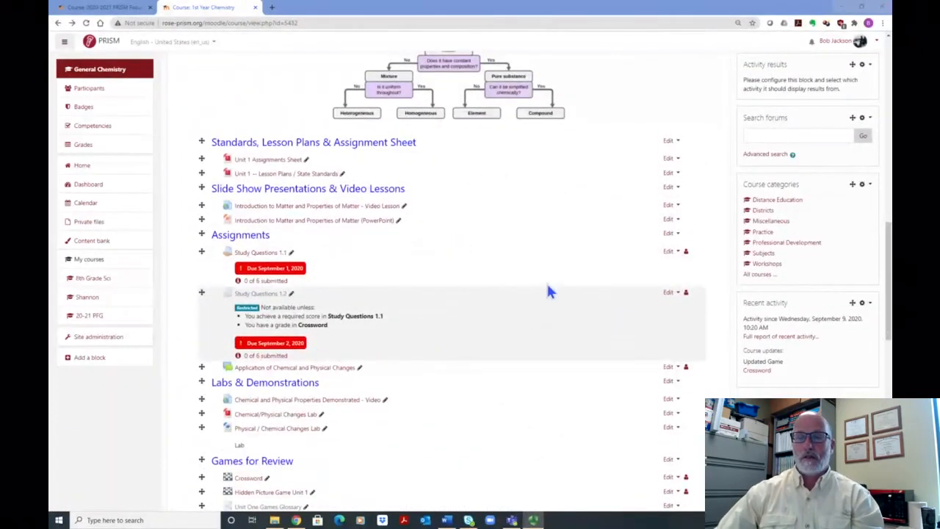
scroll(545, 290, "down", 6)
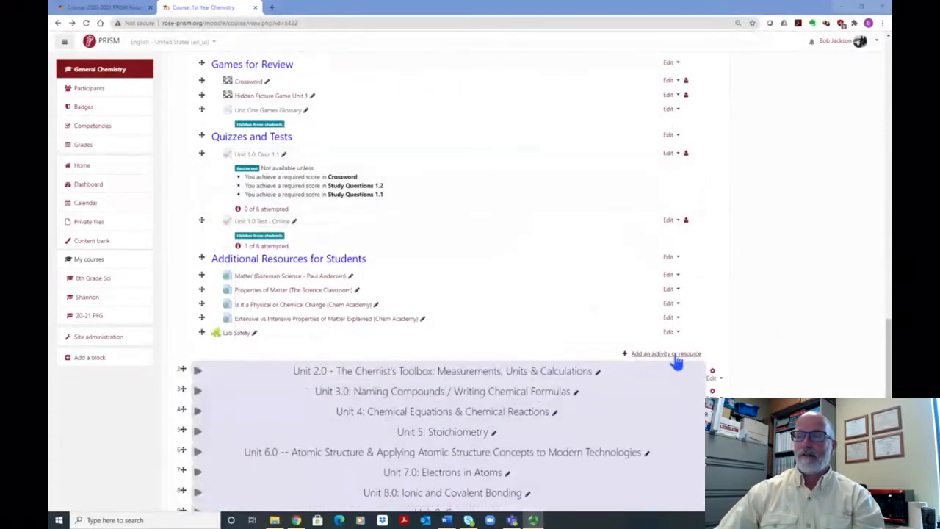
left_click(674, 355)
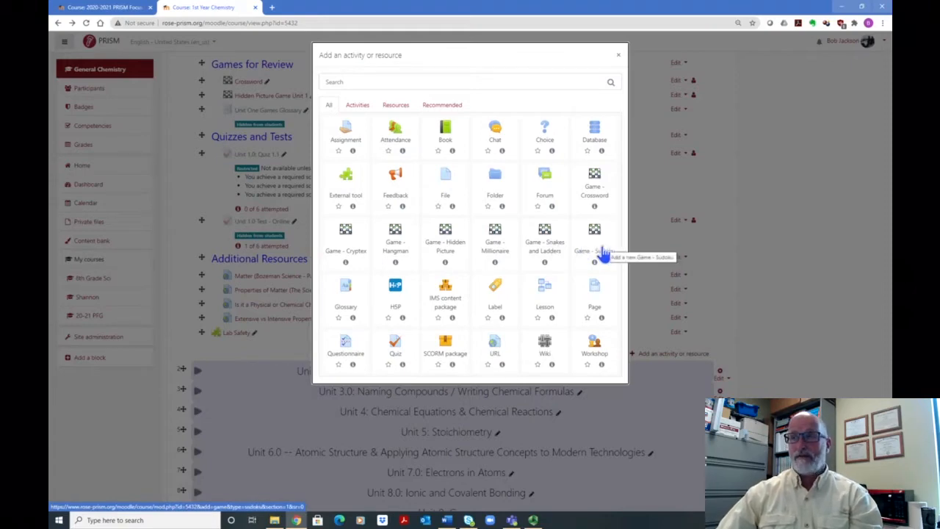
left_click(594, 195)
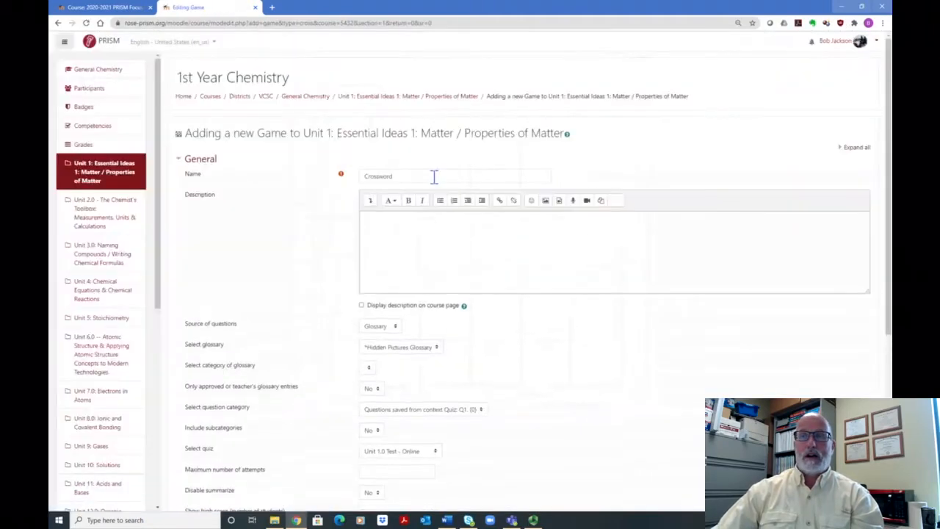
scroll(528, 220, "down", 3)
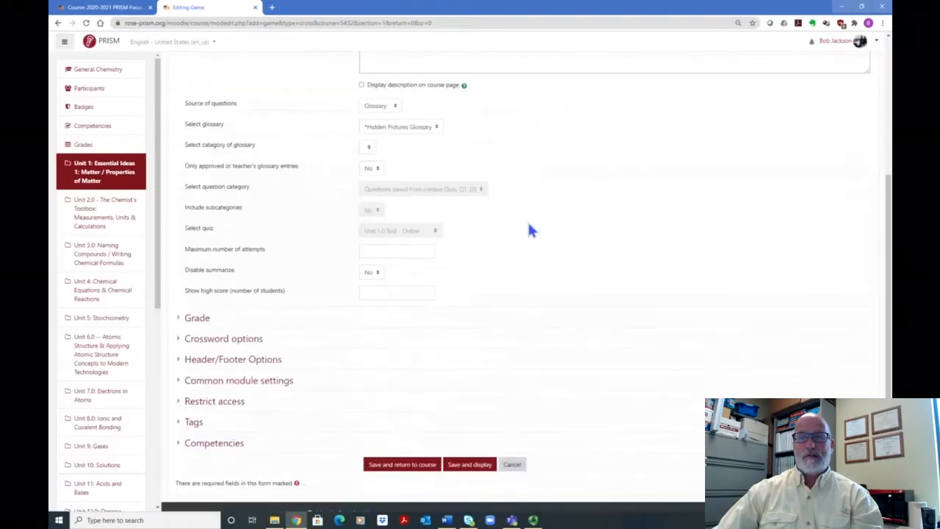
scroll(529, 229, "up", 3)
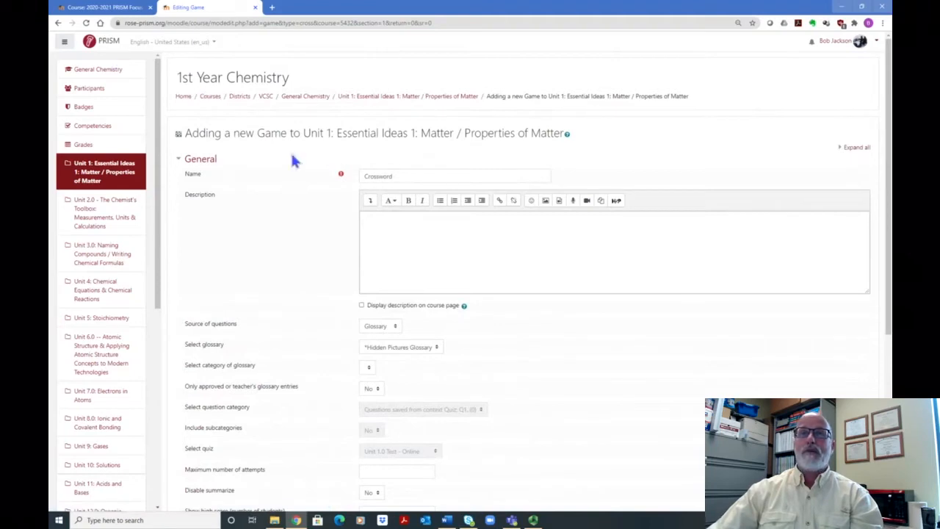
Step: Return to the General Chemistry course and open the settings of the existing Crossword game under Games for Review
left_click(301, 98)
scroll(330, 139, "down", 10)
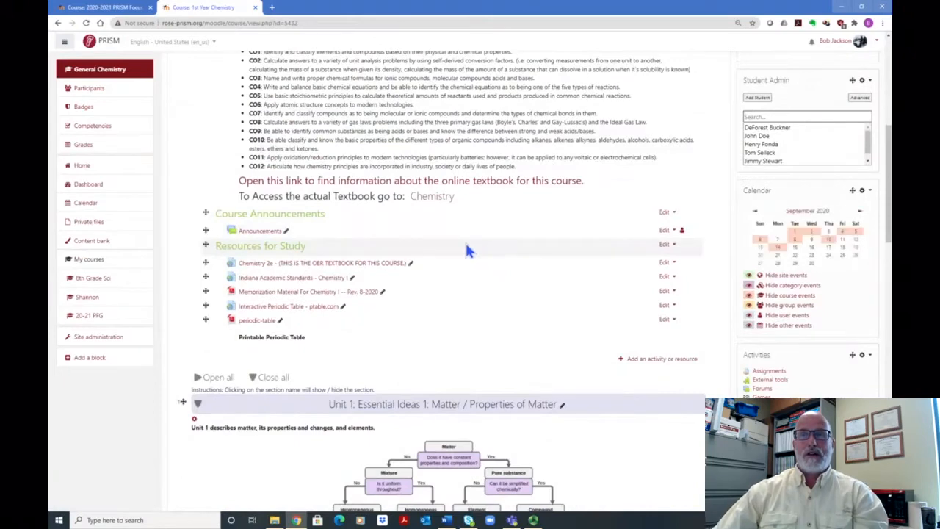
scroll(467, 248, "down", 8)
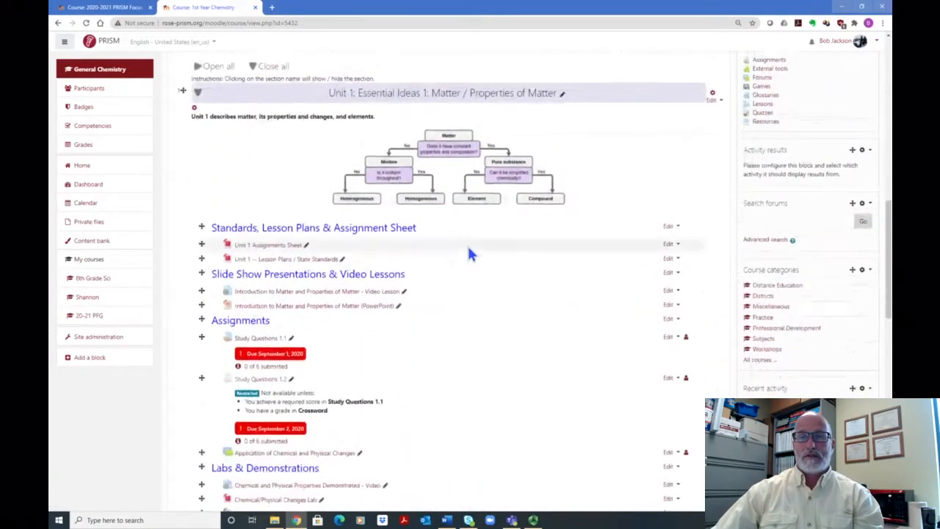
scroll(469, 253, "down", 3)
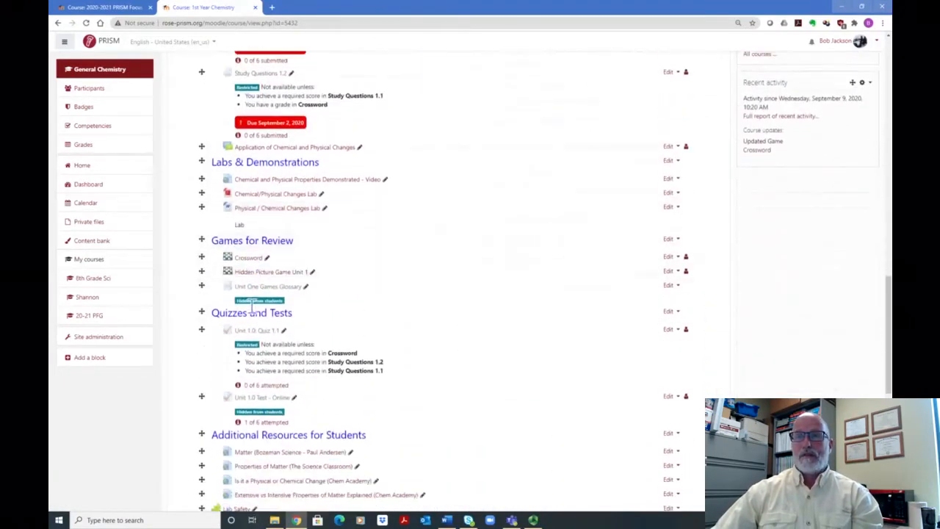
scroll(497, 324, "down", 2)
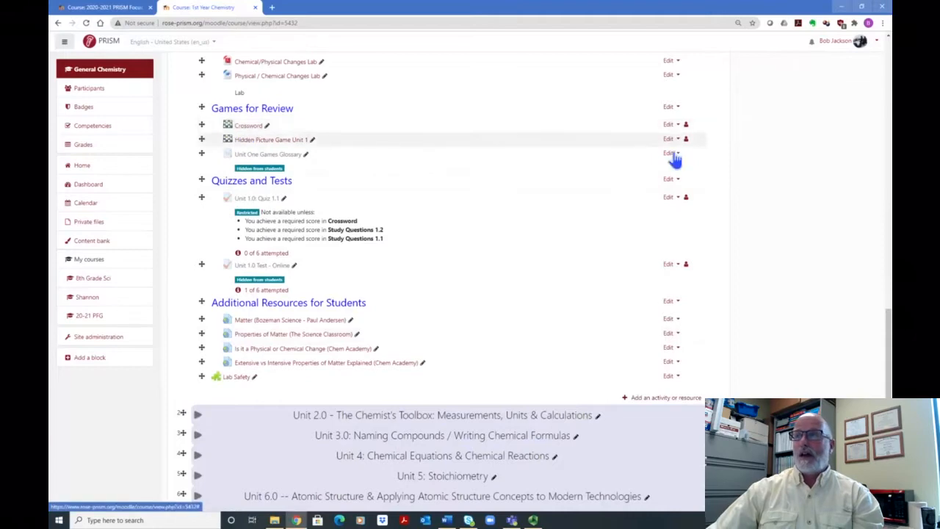
left_click(669, 126)
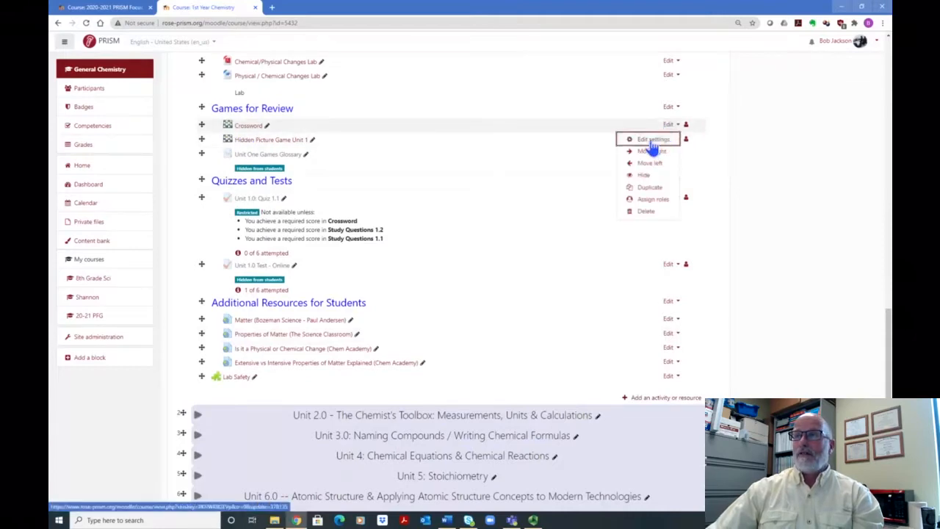
left_click(652, 143)
scroll(592, 159, "down", 4)
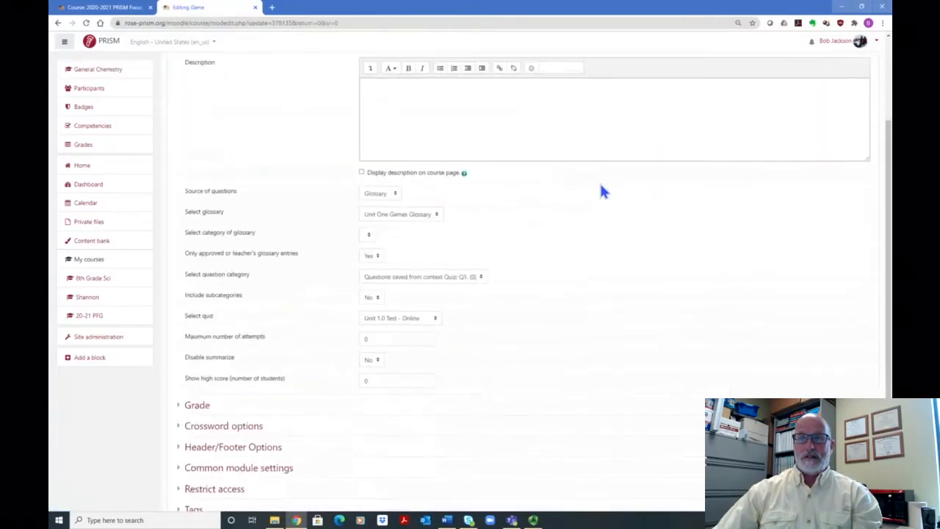
scroll(600, 213, "up", 3)
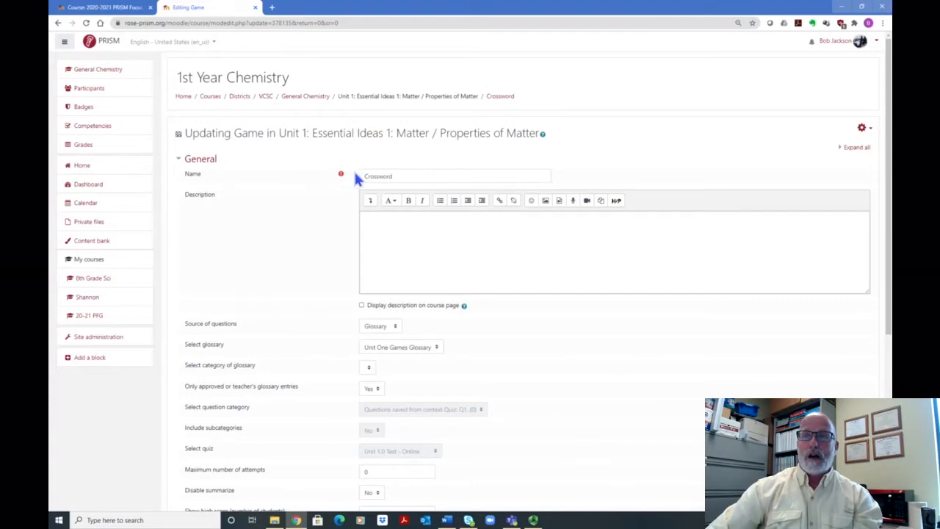
Step: Rename the game as Crossword Puzzle 1
left_click(412, 175)
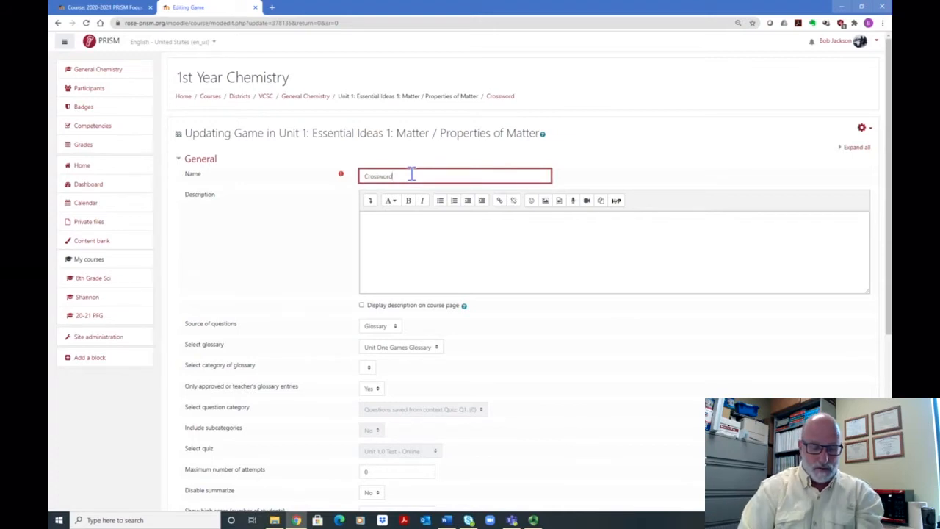
type("Pu")
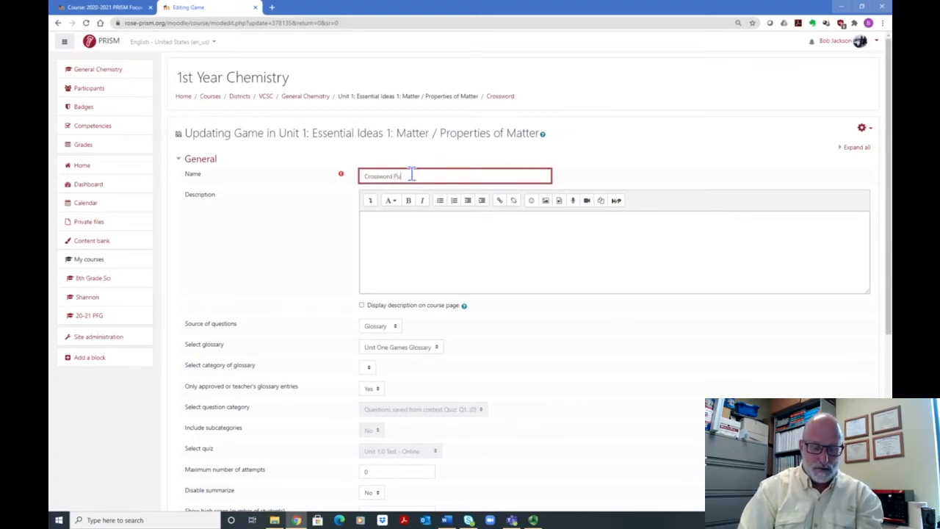
type("zzl")
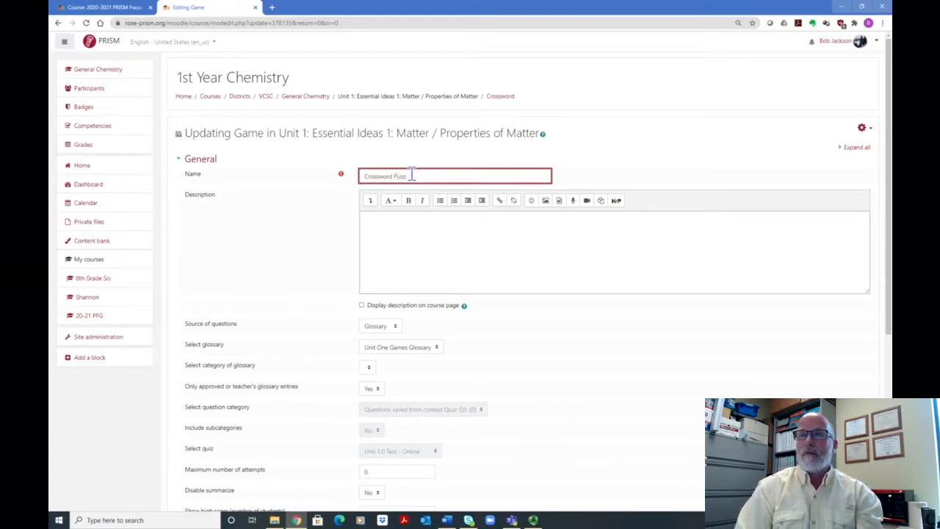
type("e")
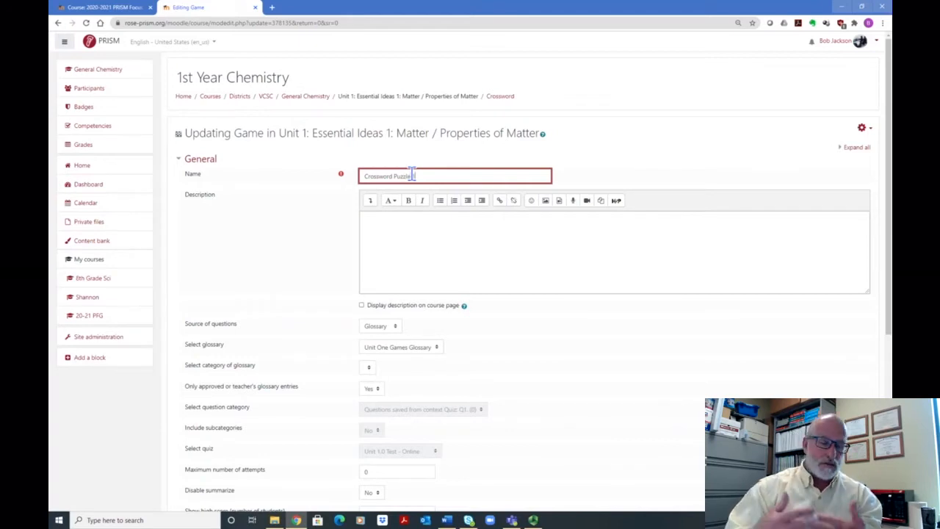
type(" 1")
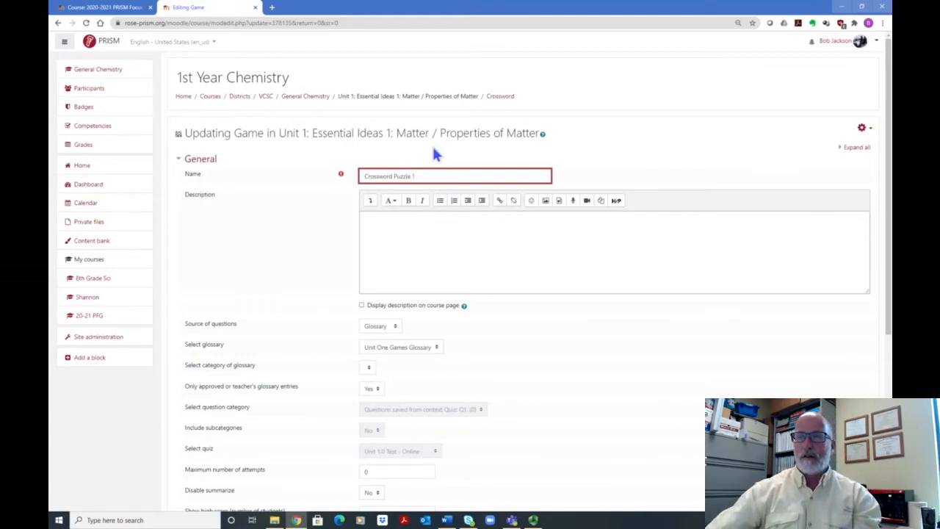
Step: Set the game's source of questions to Questions and view the selectable question categories
scroll(523, 186, "down", 2)
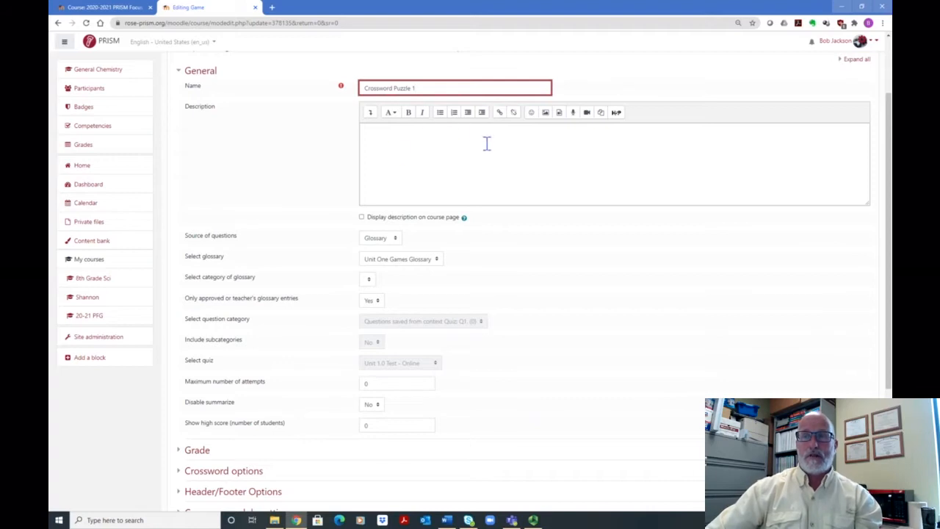
scroll(485, 147, "down", 1)
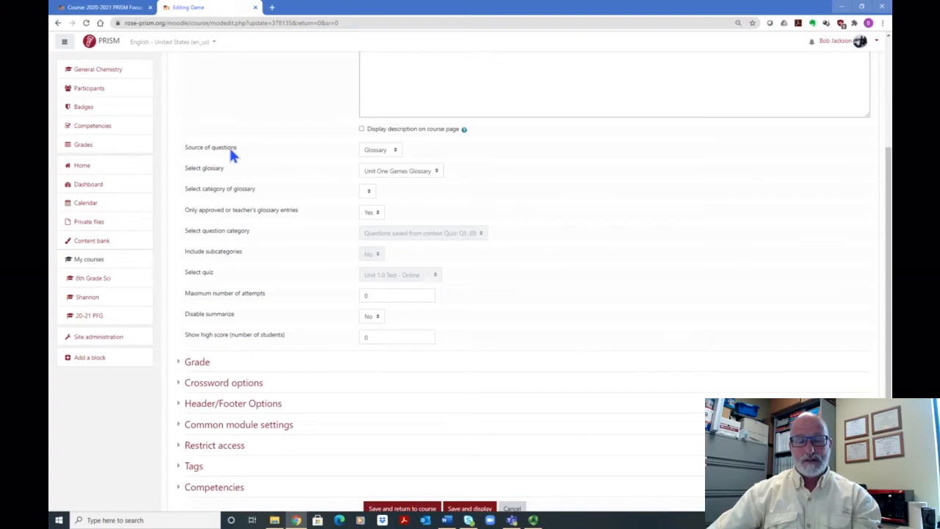
left_click(397, 150)
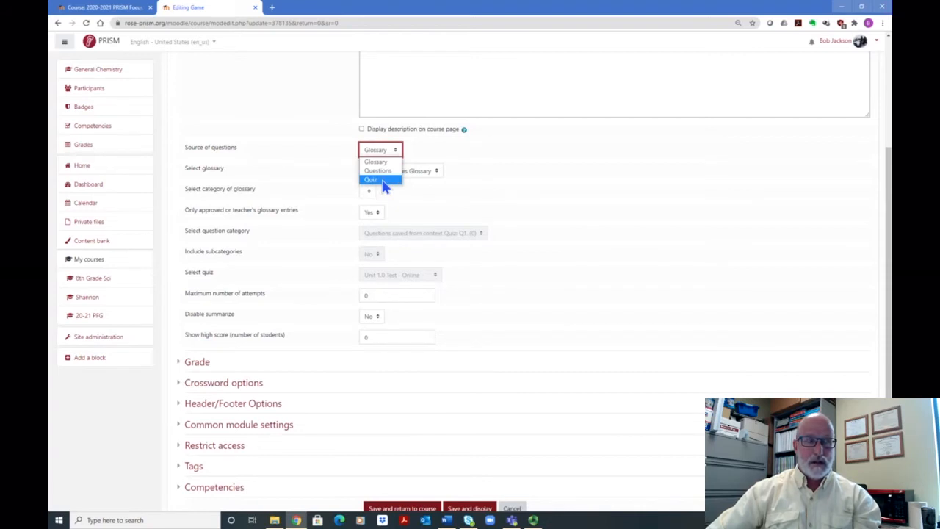
left_click(379, 172)
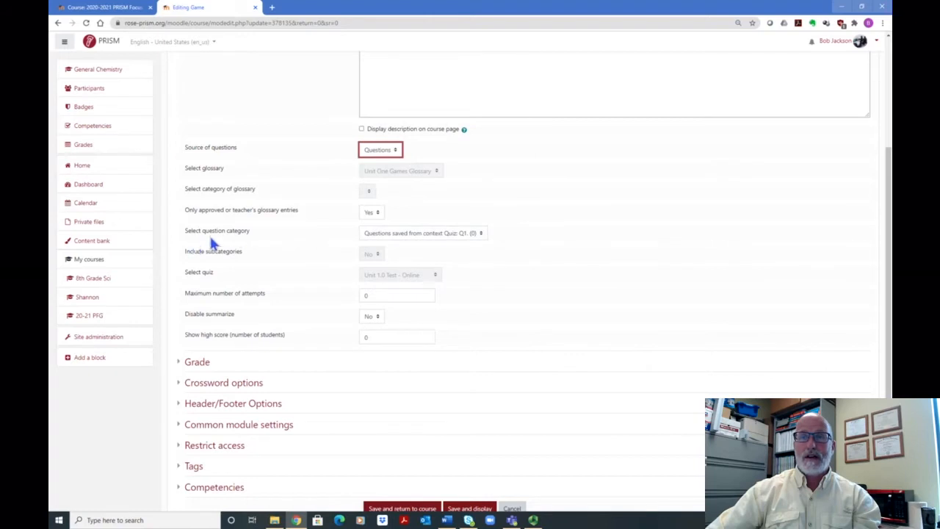
left_click(478, 233)
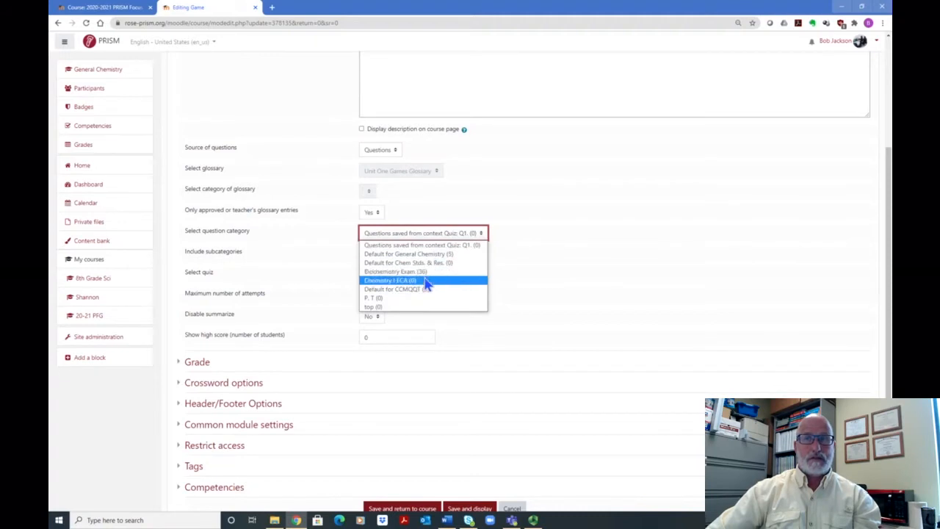
Step: Try Quiz as the source of questions, viewing the selectable quizzes, and set the source back to Glossary
left_click(389, 151)
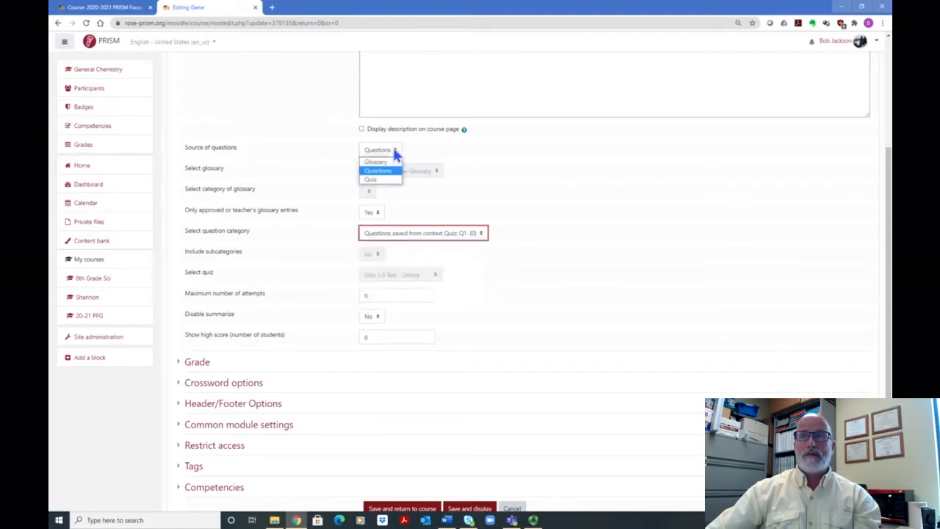
left_click(393, 179)
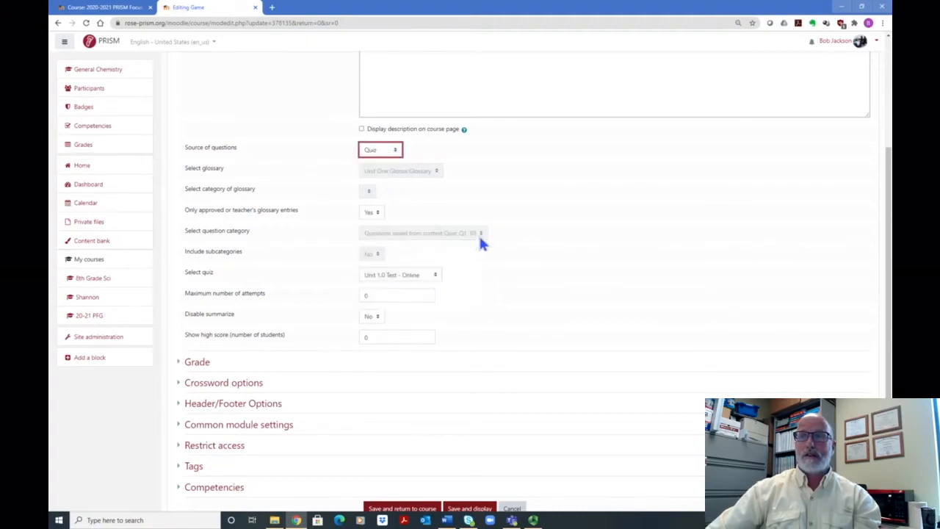
left_click(434, 274)
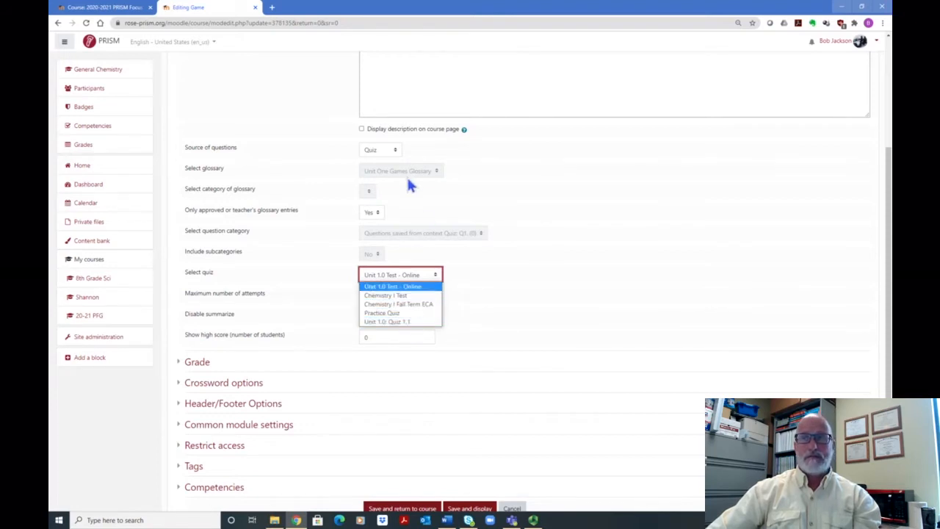
left_click(395, 150)
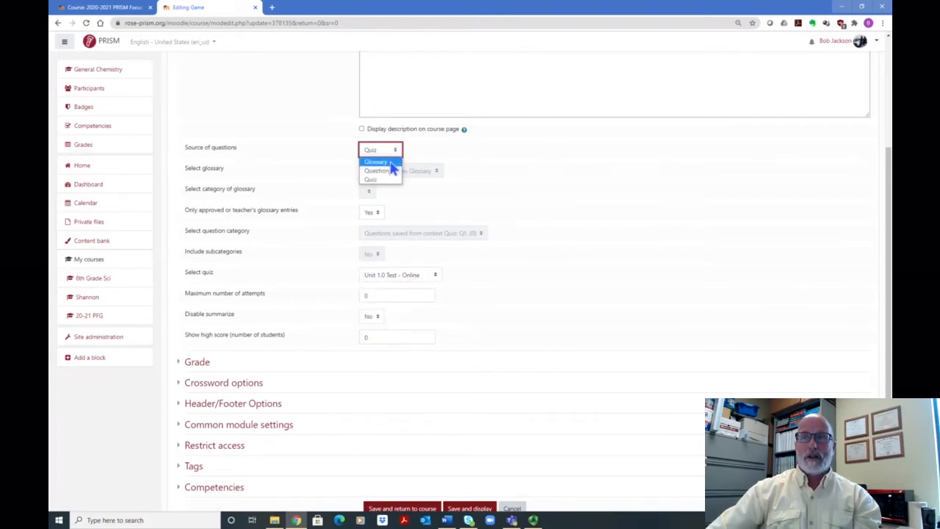
left_click(390, 166)
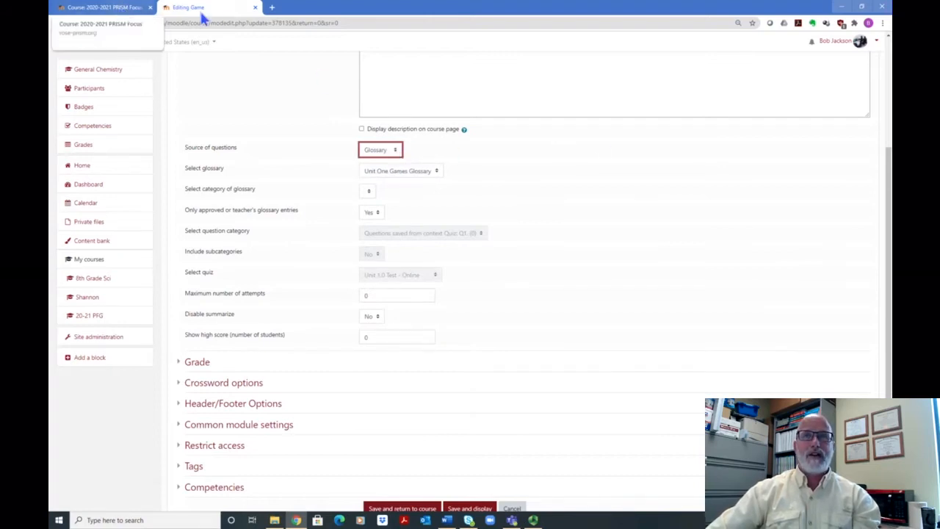
Step: Switch to the already open 20-21 PFG course and open the Chemistry Glossary under Examples of Games
left_click(123, 12)
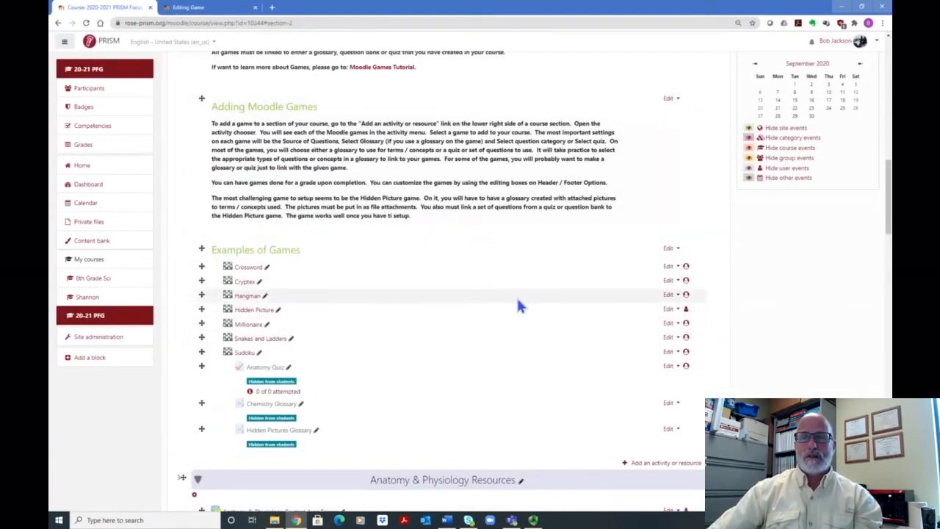
scroll(518, 305, "down", 3)
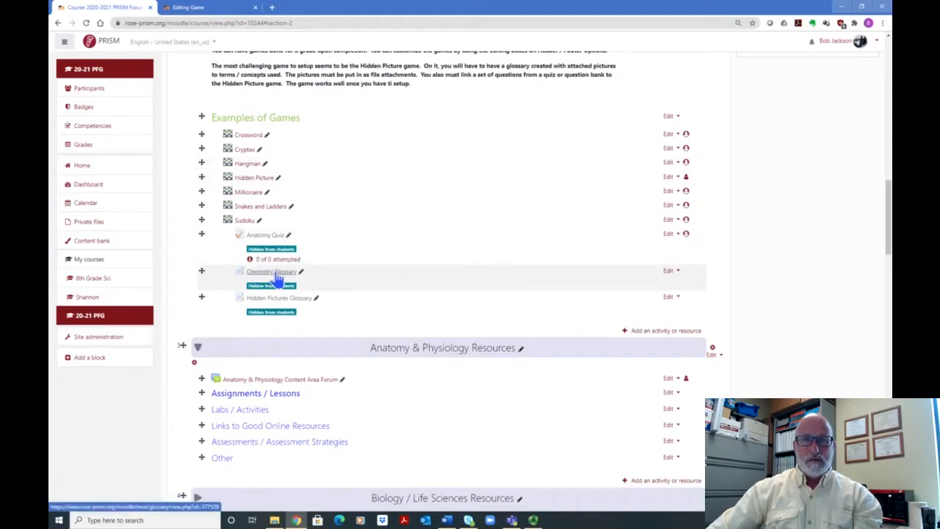
scroll(463, 150, "up", 3)
scroll(462, 166, "up", 3)
scroll(464, 169, "down", 5)
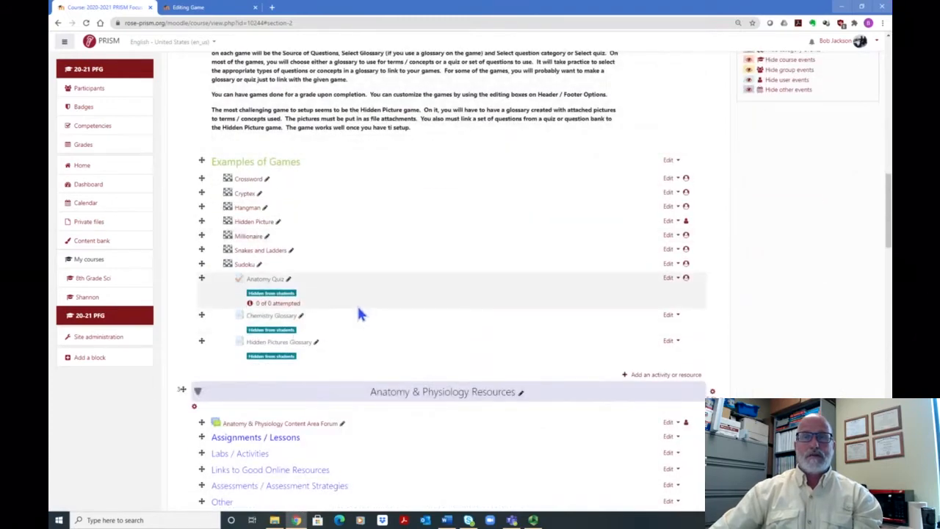
left_click(270, 321)
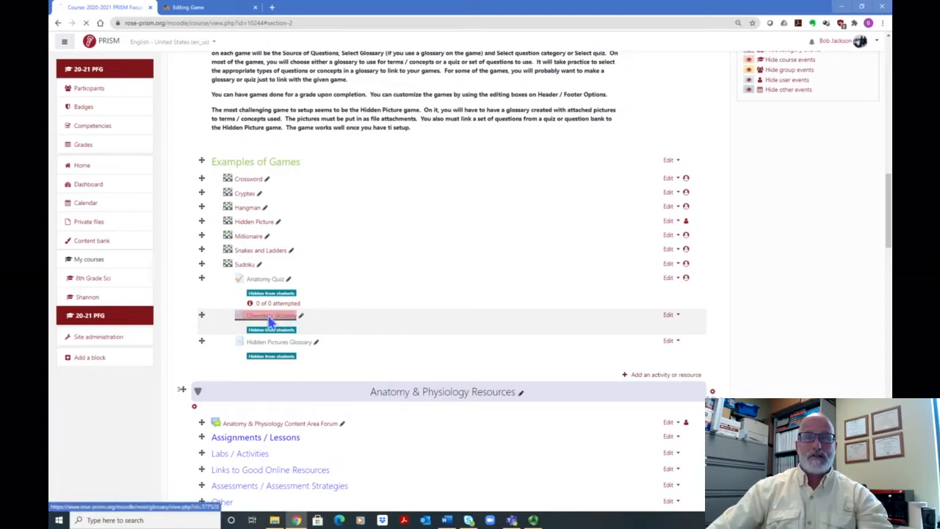
Step: Examine the terms and definitions listed in the Chemistry Glossary, from Acid through Base
scroll(300, 298, "down", 6)
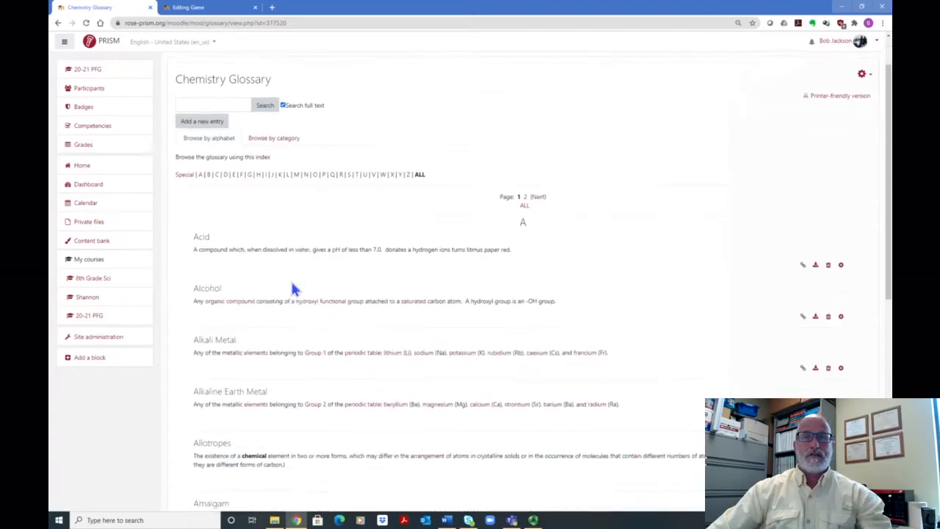
scroll(272, 228, "down", 1)
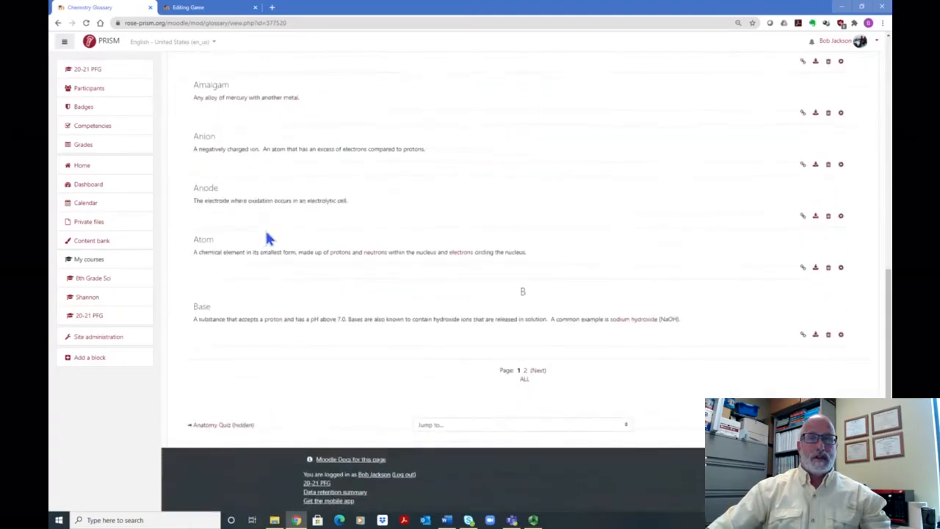
scroll(261, 231, "up", 5)
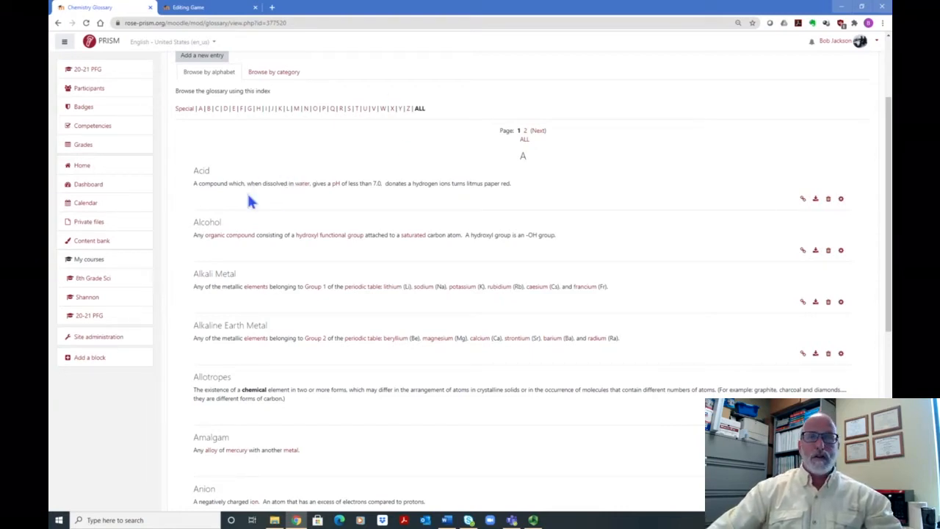
scroll(269, 195, "down", 3)
scroll(268, 195, "down", 3)
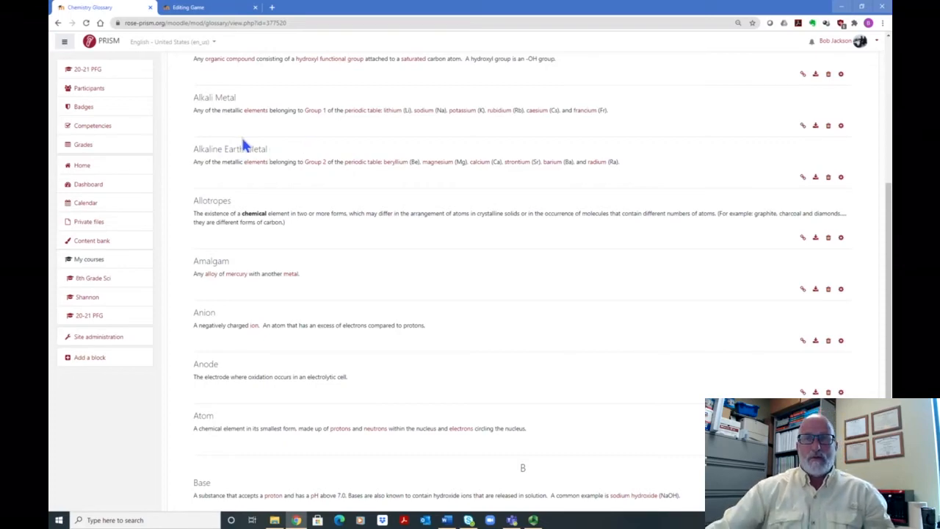
scroll(252, 145, "down", 1)
scroll(252, 145, "down", 2)
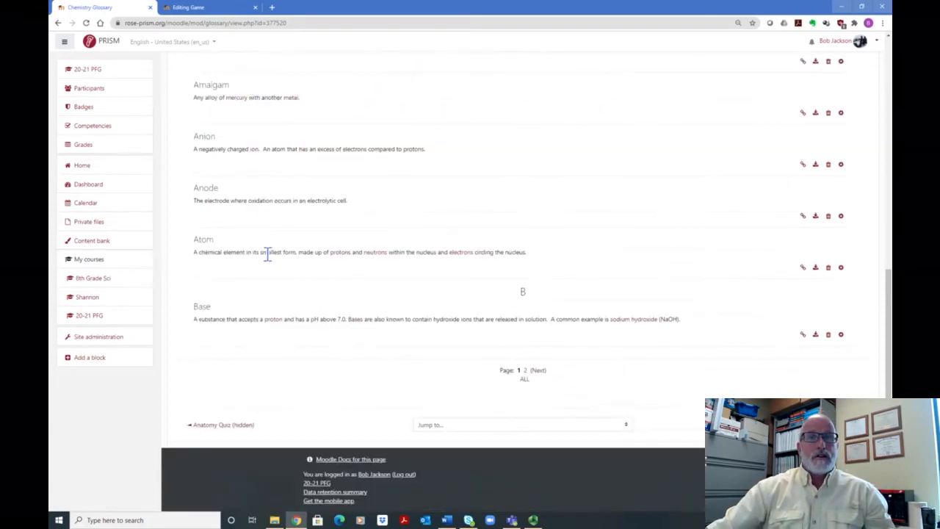
scroll(267, 159, "up", 4)
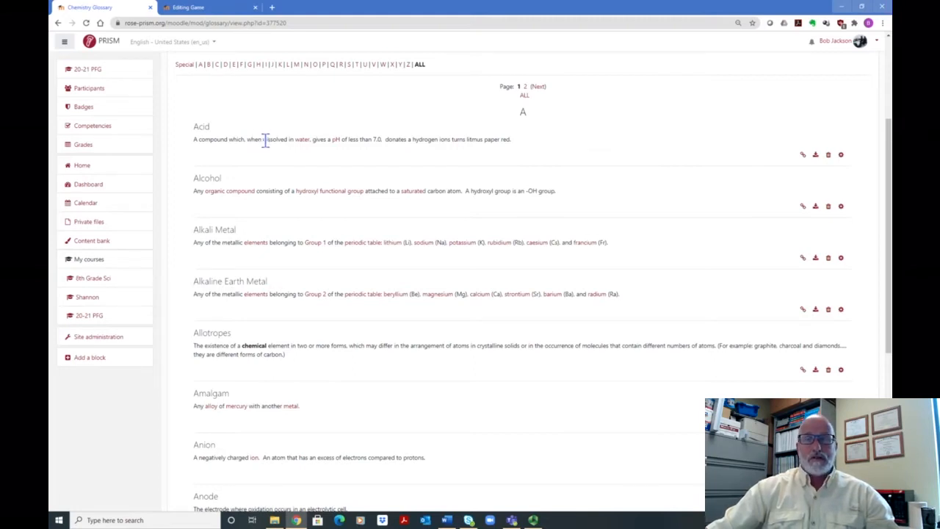
scroll(558, 160, "down", 3)
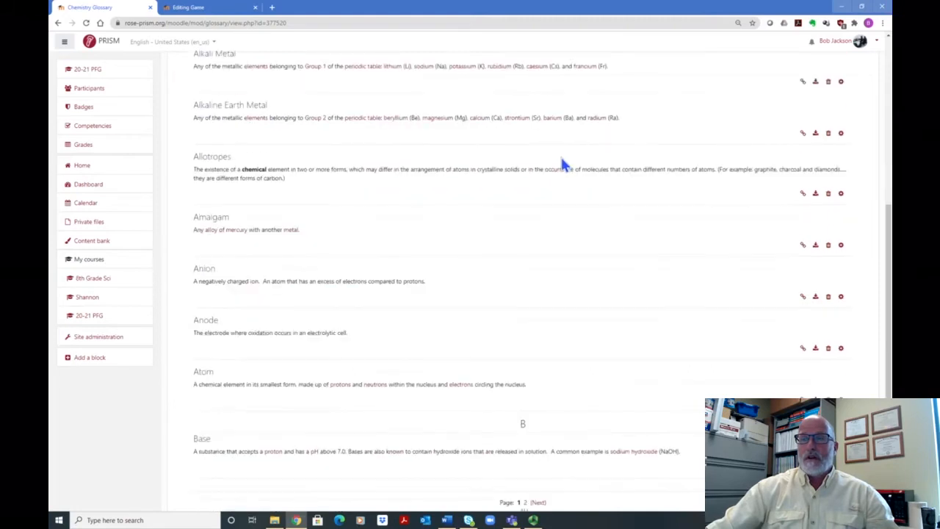
scroll(562, 165, "up", 1)
scroll(266, 242, "down", 3)
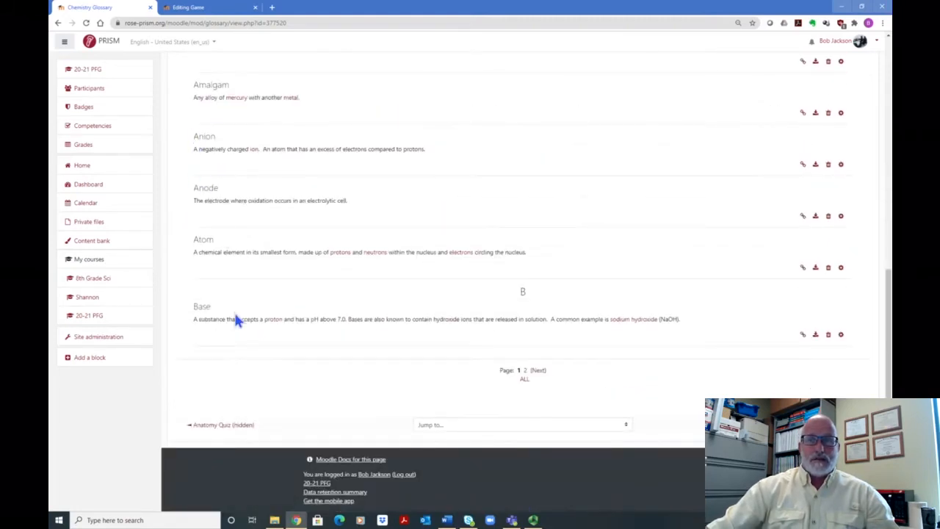
scroll(422, 171, "up", 4)
scroll(415, 174, "up", 5)
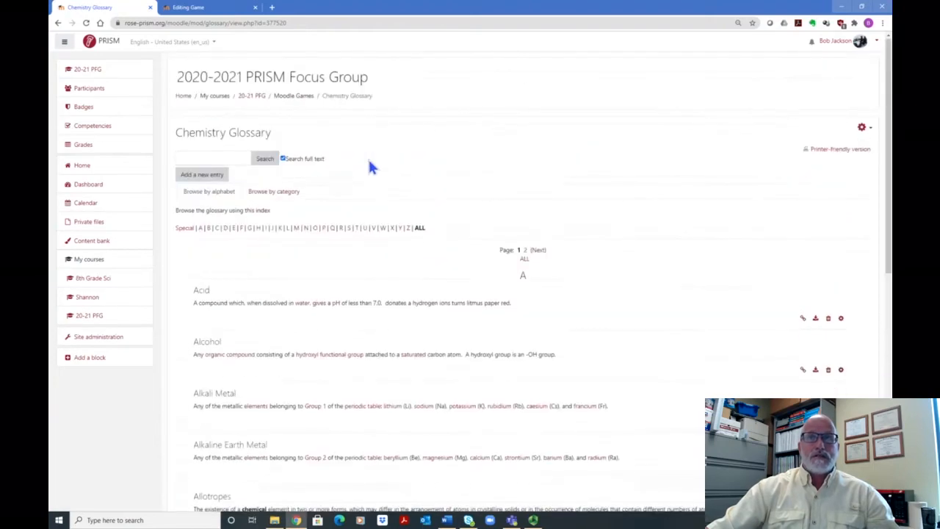
Step: Return to the 20-21 PFG course, view the form for adding a Glossary to the Moodle Games section, and leave it without saving
left_click(58, 24)
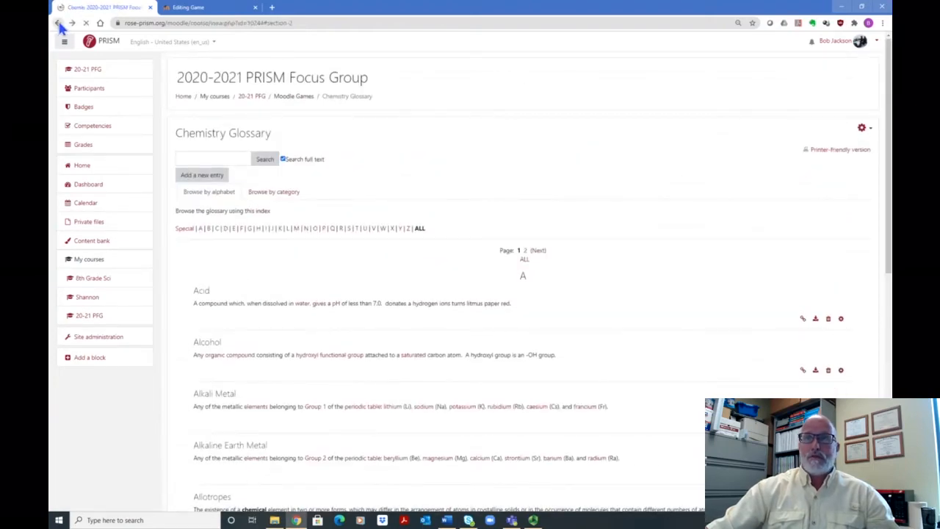
scroll(461, 231, "down", 4)
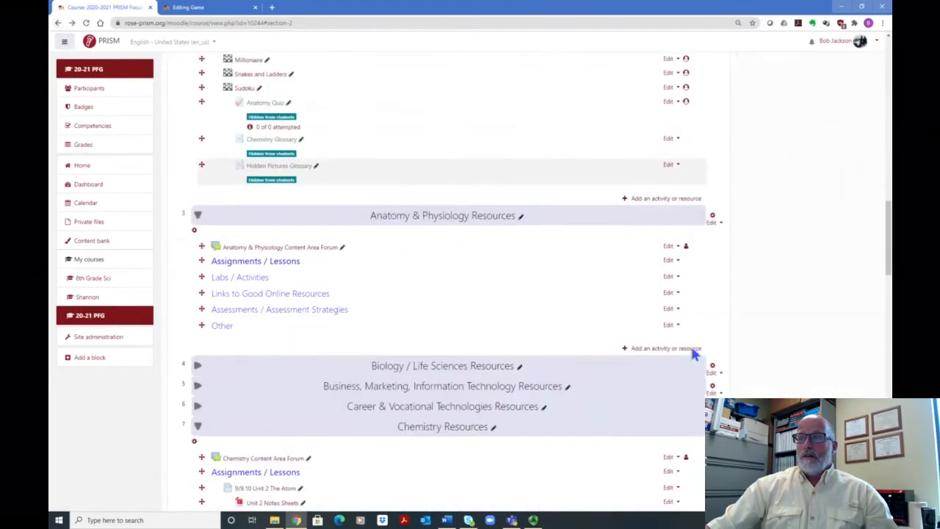
left_click(663, 200)
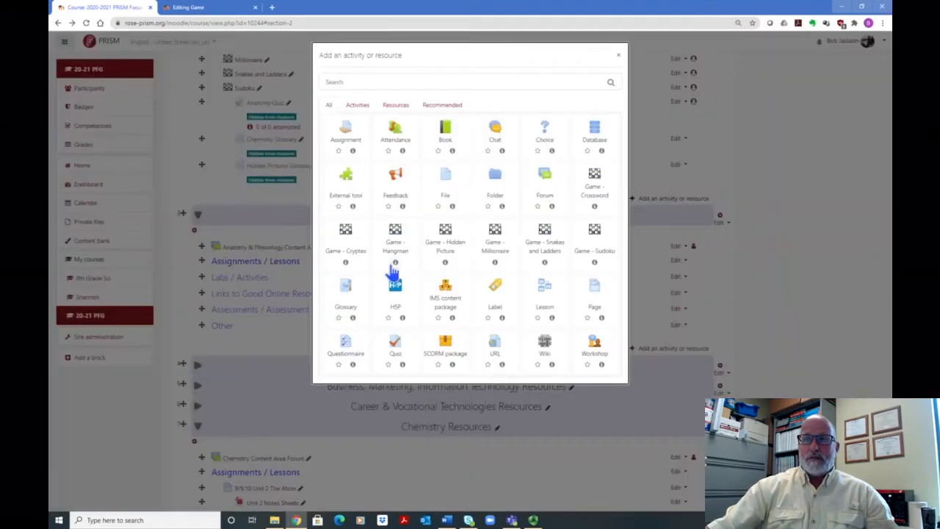
left_click(350, 296)
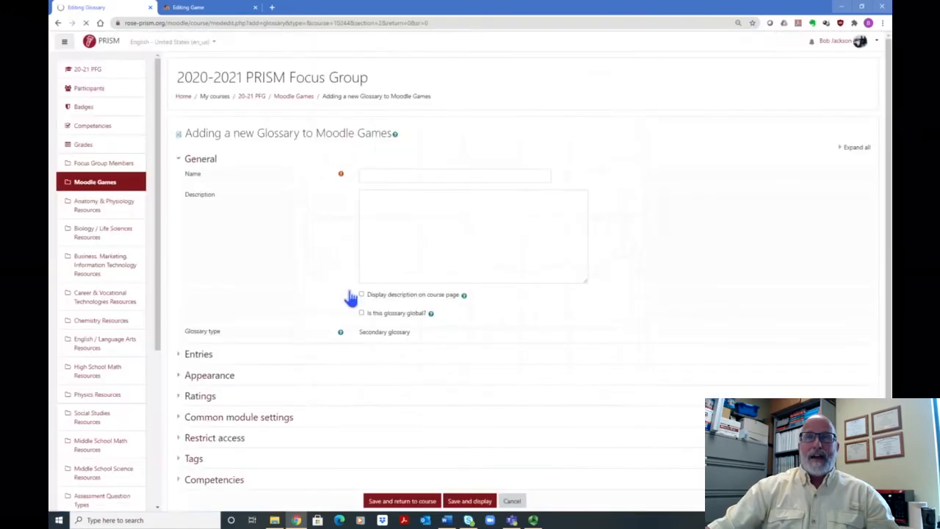
scroll(294, 301, "down", 2)
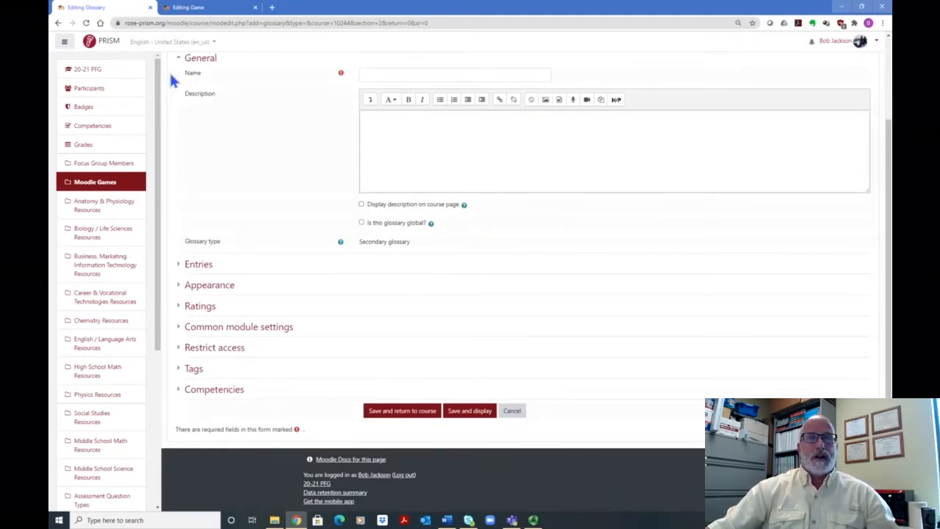
left_click(60, 24)
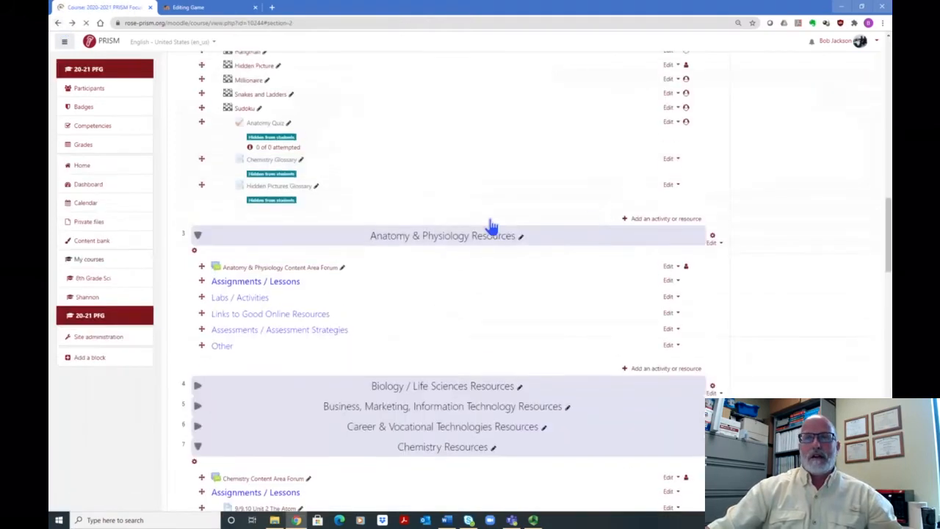
Step: Switch back to the Crossword Puzzle 1 settings and select Unit One Games Glossary as the game's glossary
left_click(193, 7)
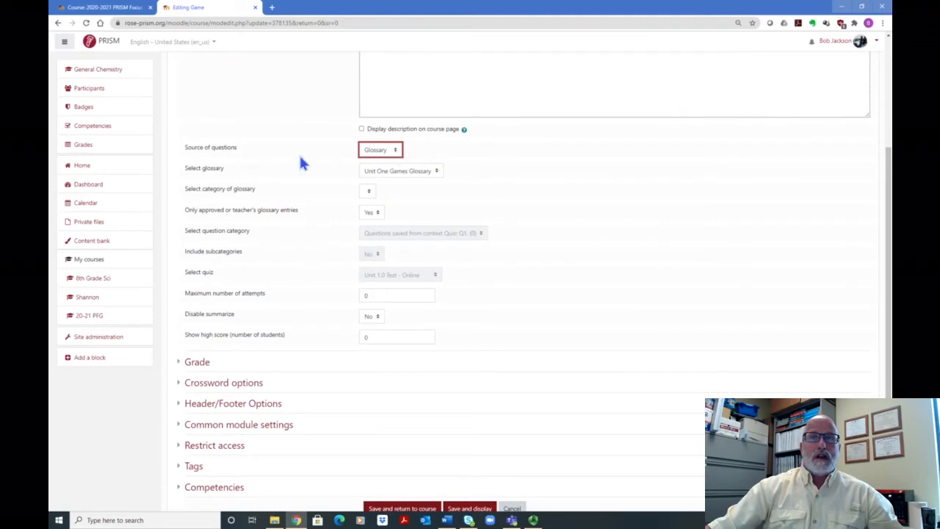
scroll(521, 173, "up", 3)
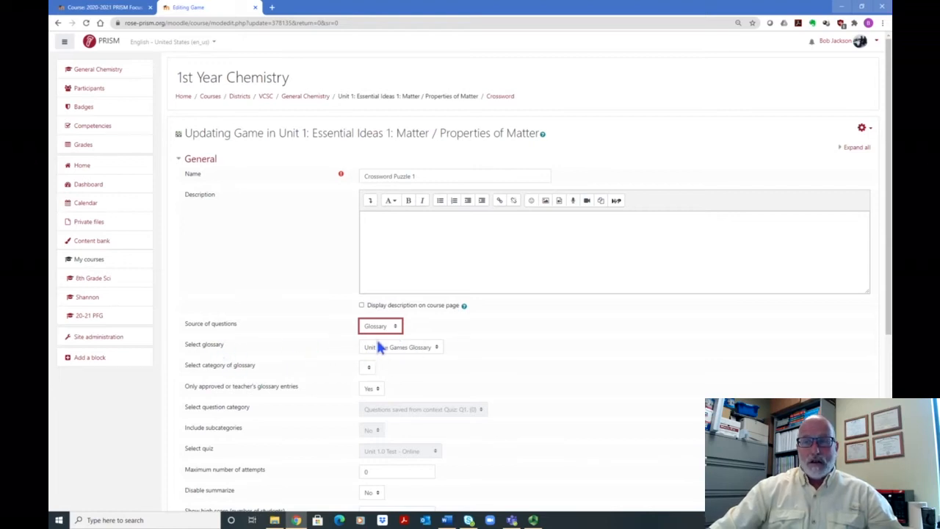
left_click(437, 348)
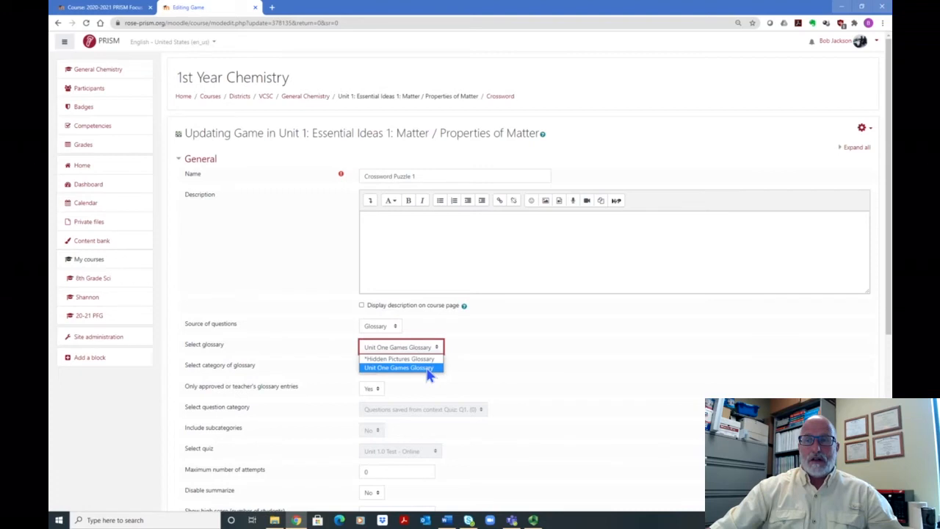
left_click(429, 368)
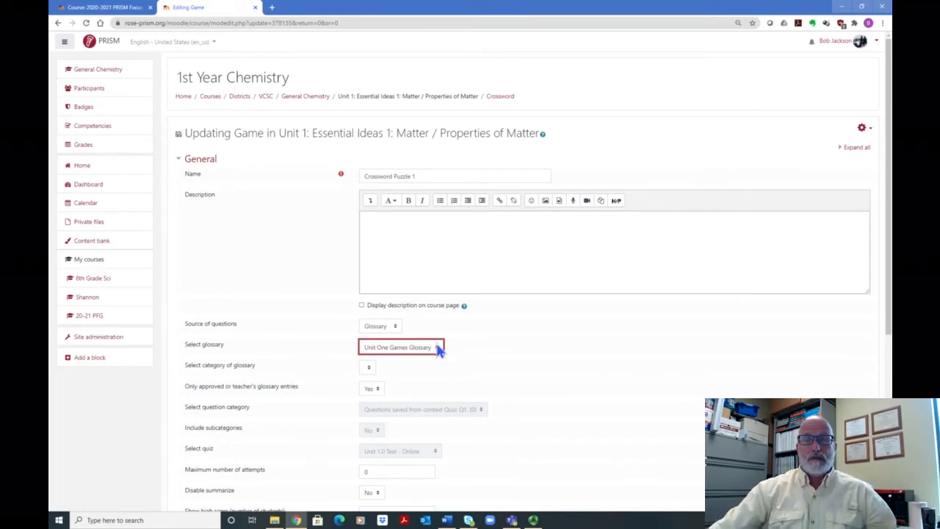
Step: Set the crossword game's maximum number of attempts to 1
scroll(470, 342, "down", 4)
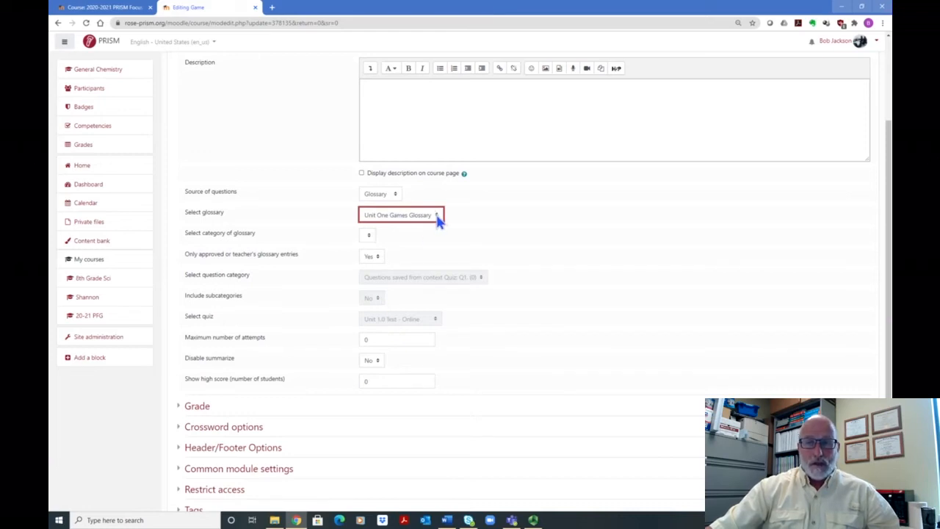
scroll(437, 218, "down", 1)
scroll(279, 242, "down", 1)
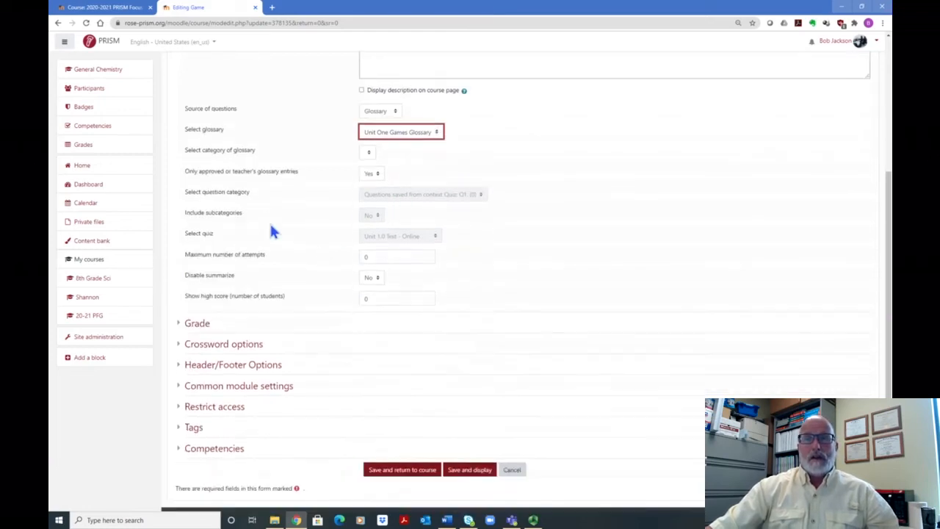
scroll(273, 224, "down", 1)
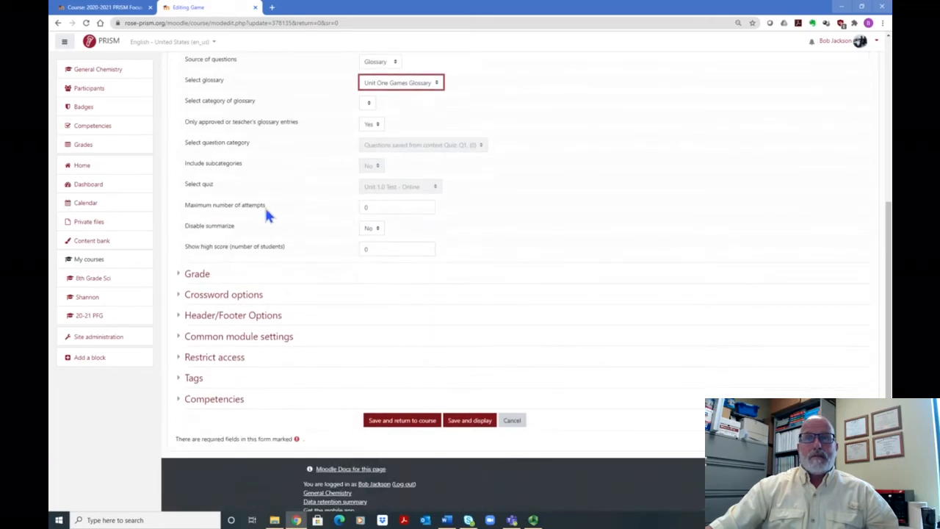
left_click(366, 207)
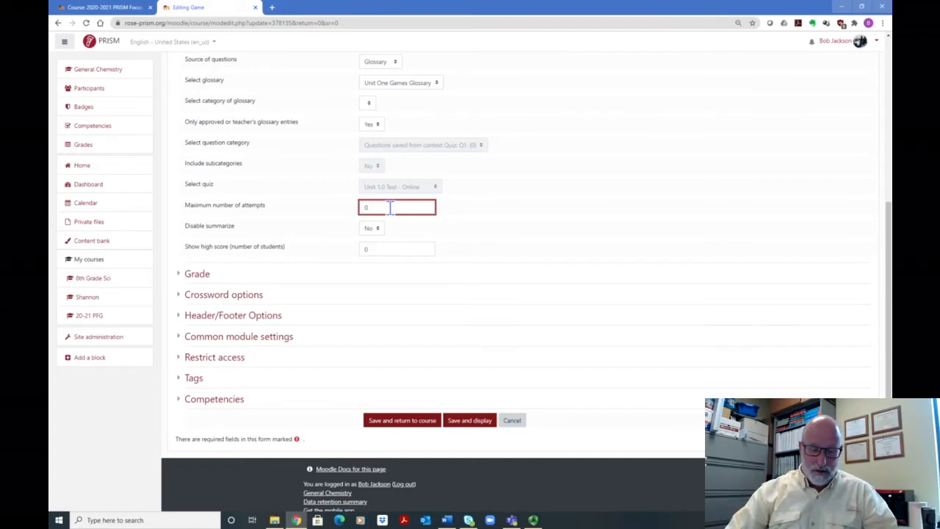
type("1")
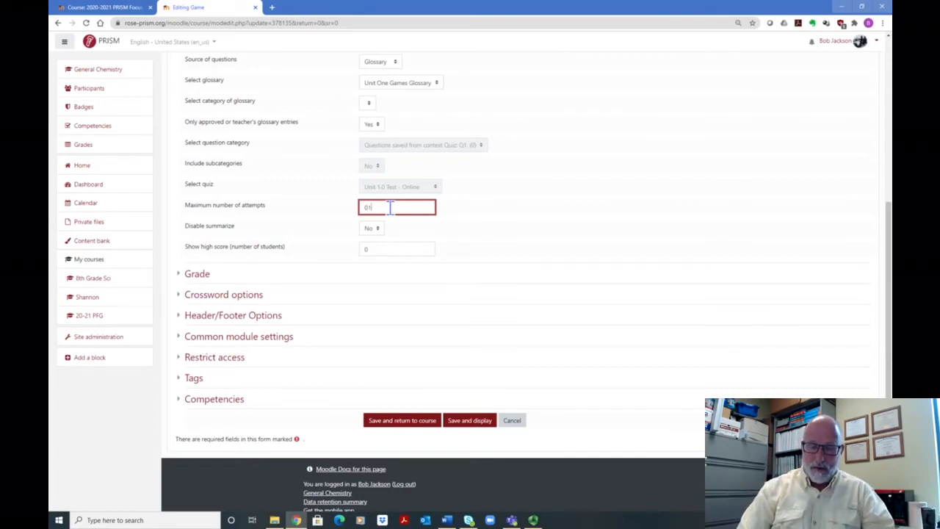
key("BackSpace")
key("BackSpace")
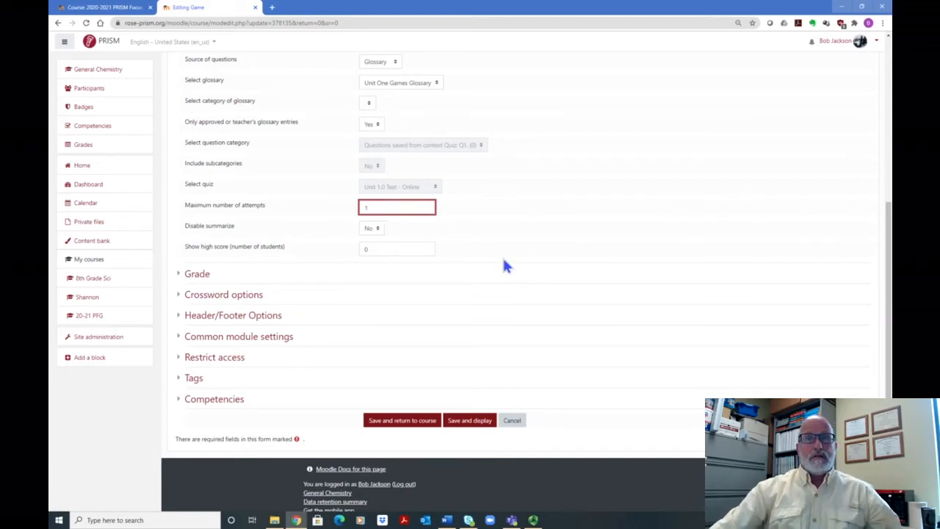
Step: Try Yes for the Disable summarize setting and set it back to No
scroll(533, 246, "down", 1)
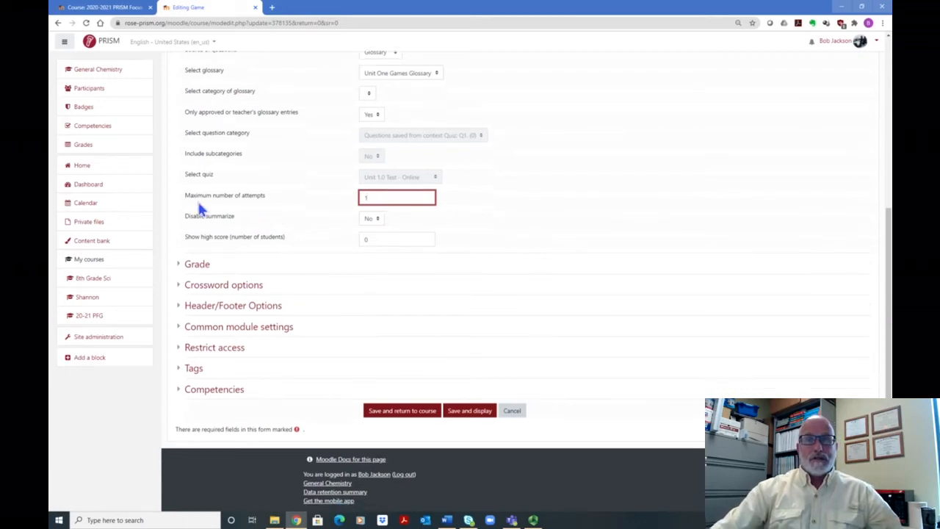
left_click(373, 219)
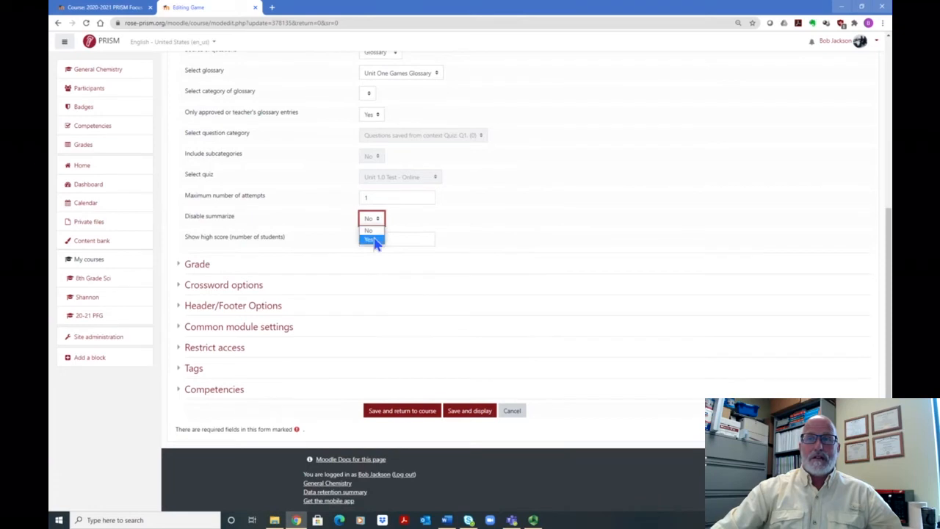
left_click(373, 240)
left_click(378, 219)
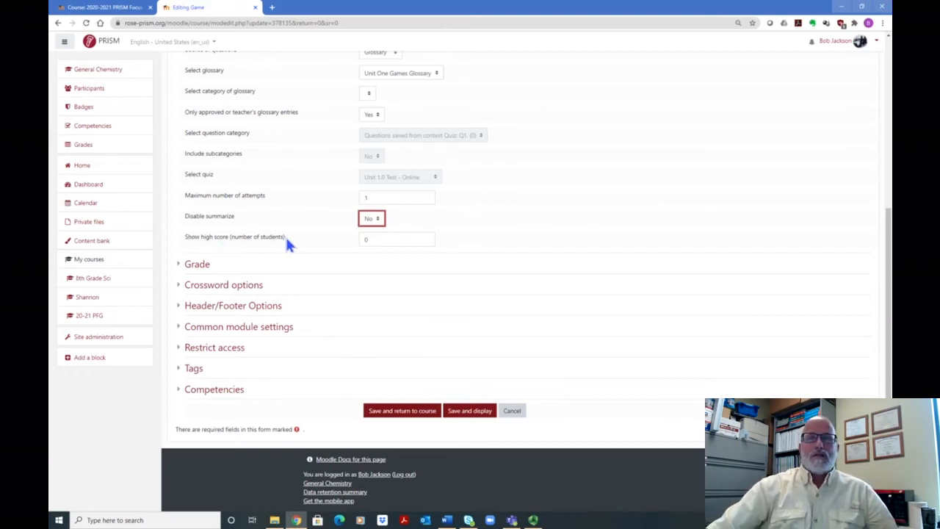
Step: Set the number of students for Show high score to 1
left_click(383, 240)
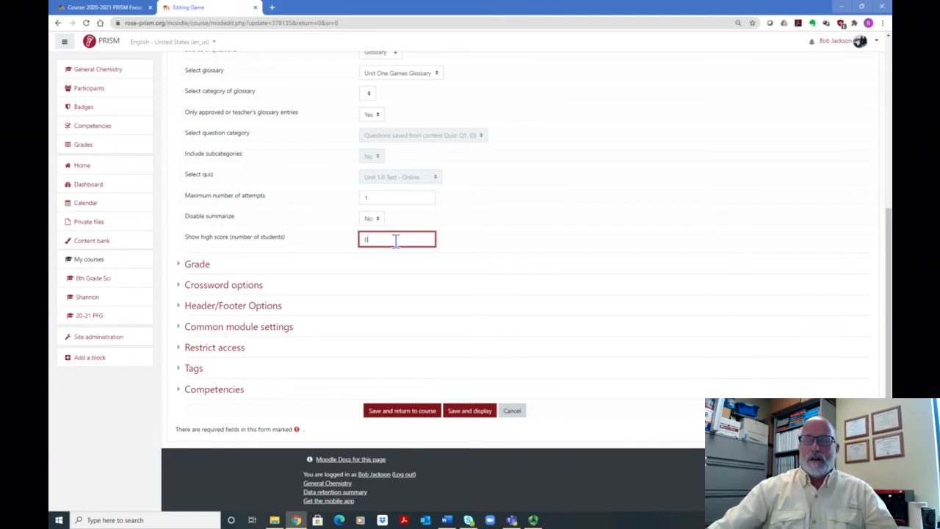
type("1")
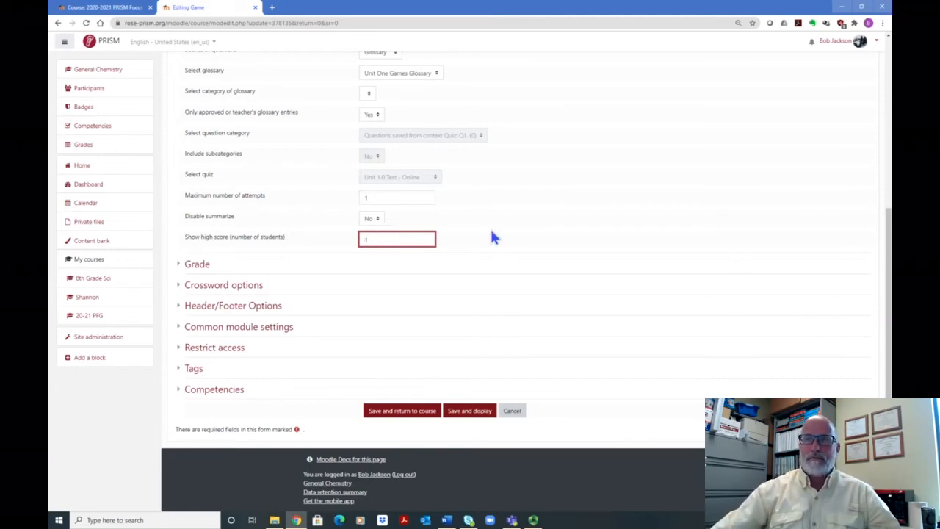
left_click(515, 231)
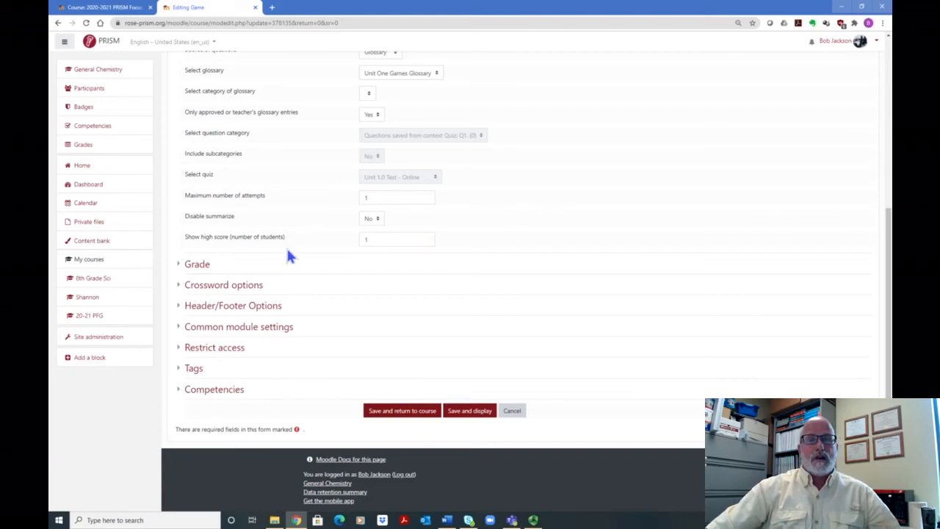
Step: Set the crossword game's grade category to Assignments / Labs
left_click(196, 267)
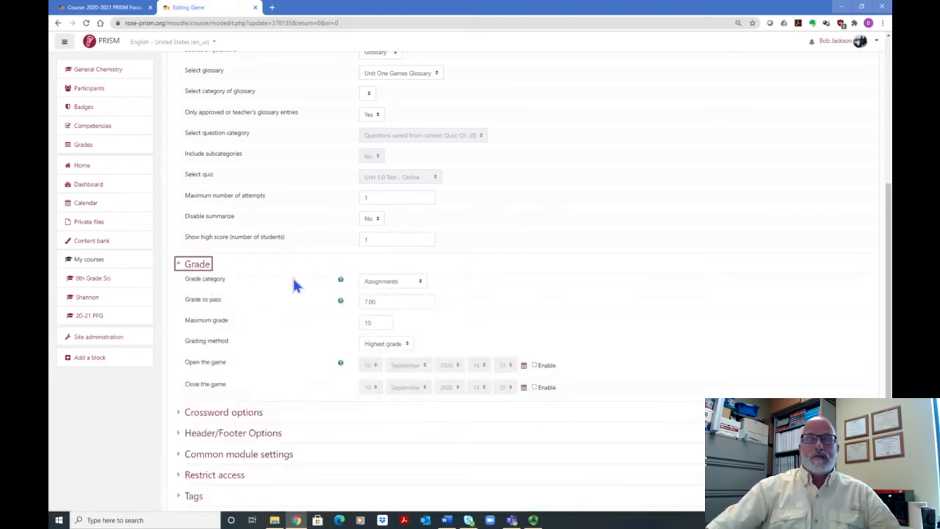
left_click(422, 281)
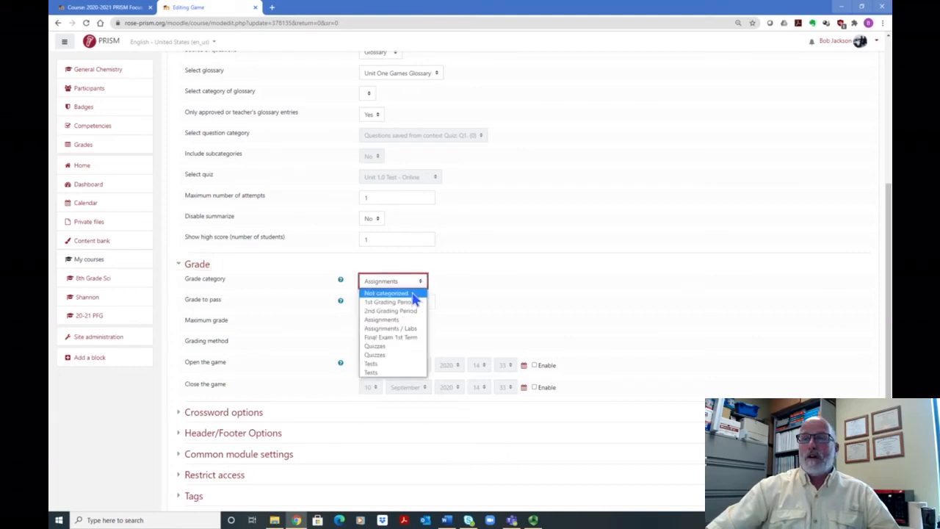
left_click(390, 294)
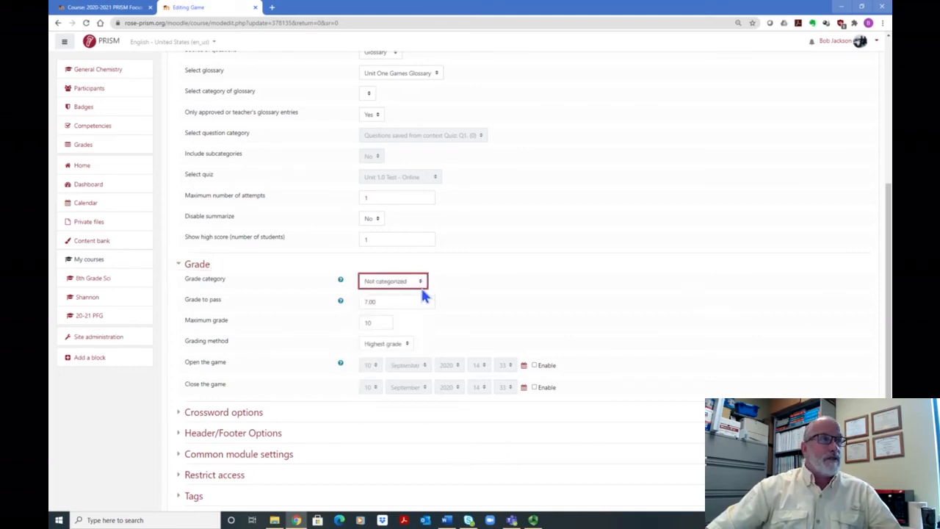
left_click(421, 285)
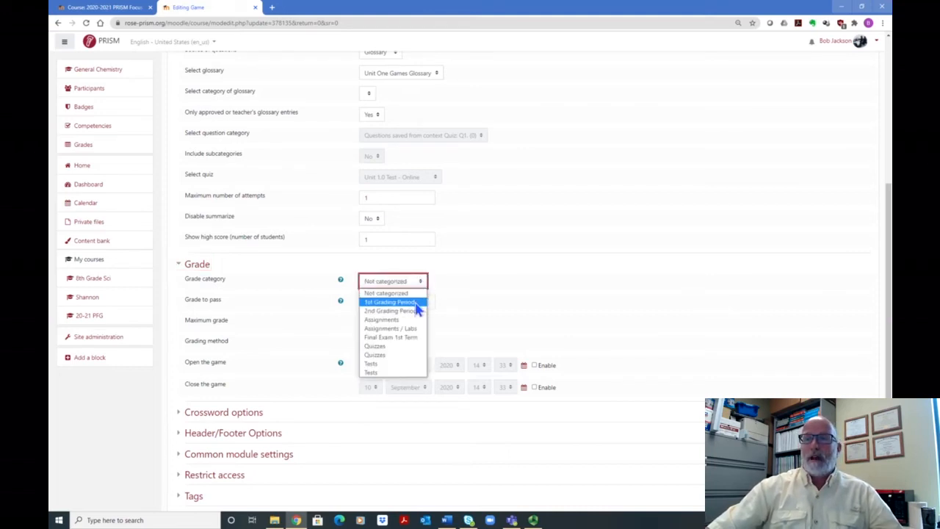
left_click(415, 330)
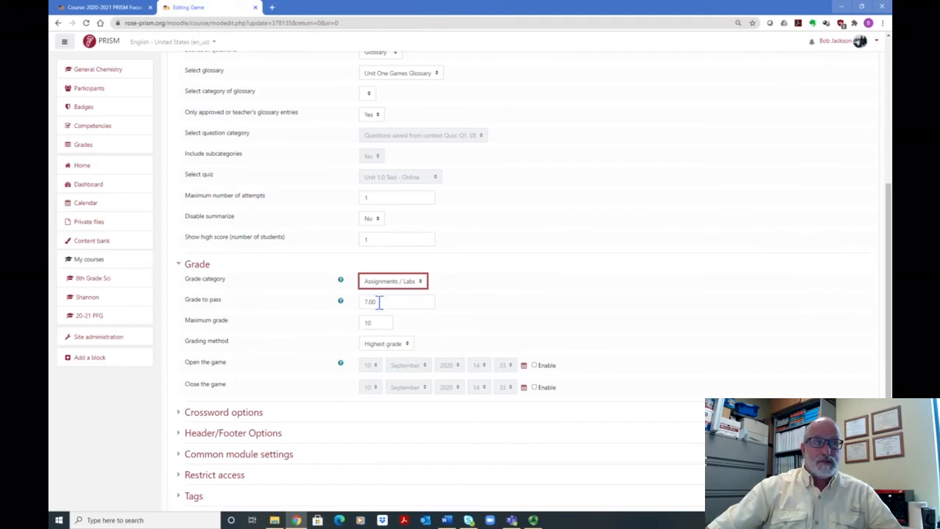
Step: Review the game's grade to pass and choose Highest grade as the grading method
scroll(493, 276, "down", 1)
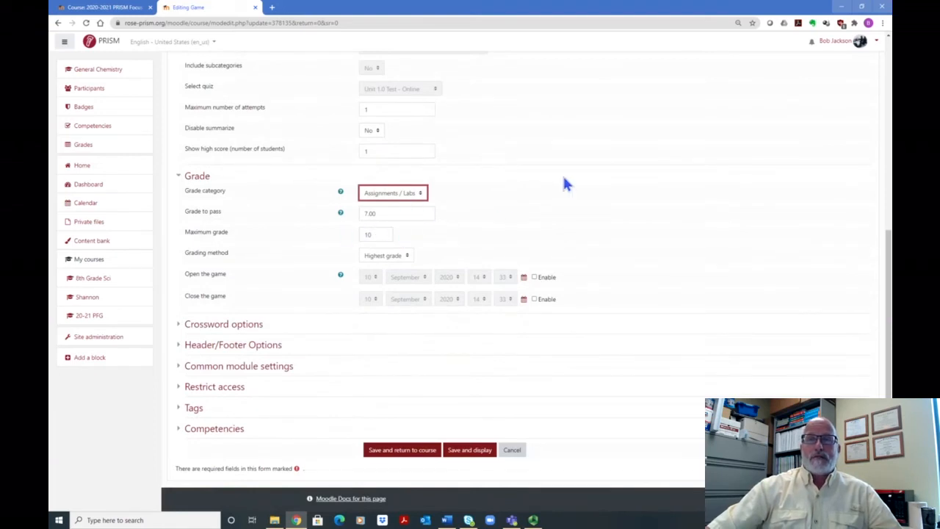
scroll(564, 184, "down", 1)
left_click(381, 174)
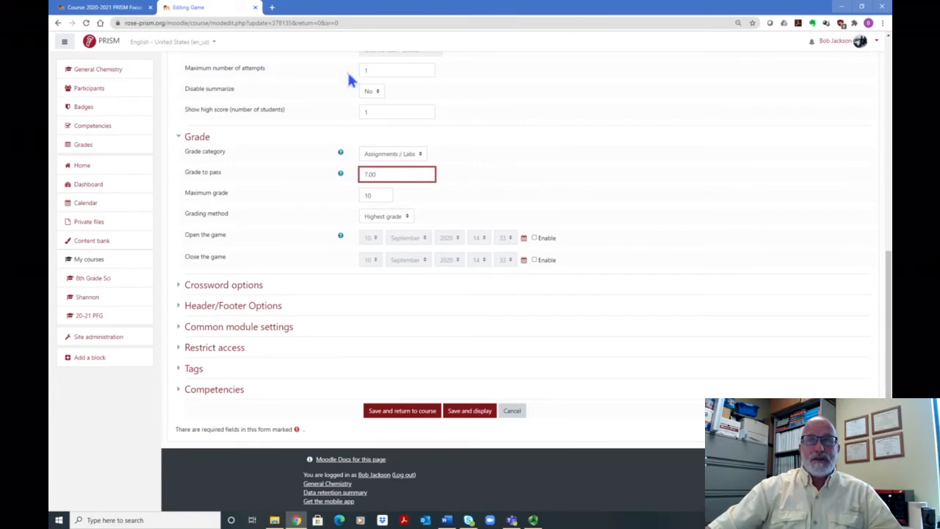
left_click(407, 217)
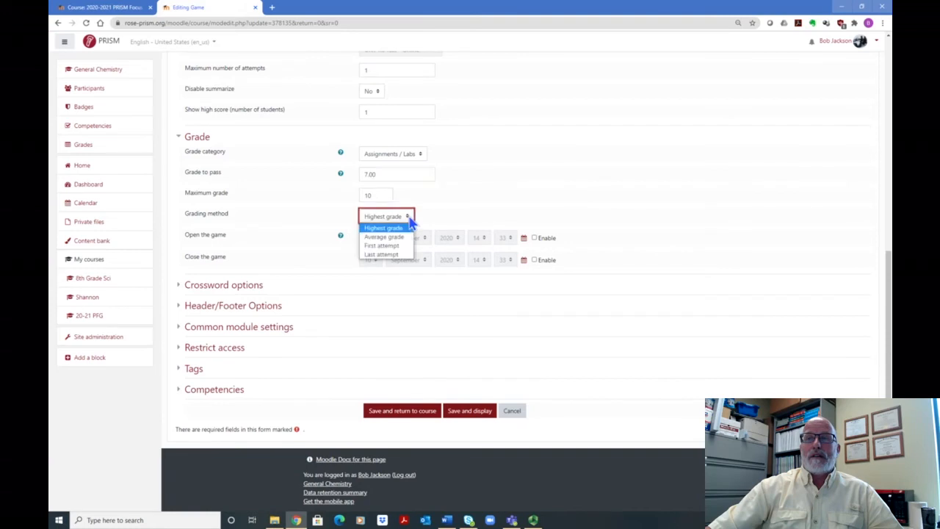
left_click(401, 231)
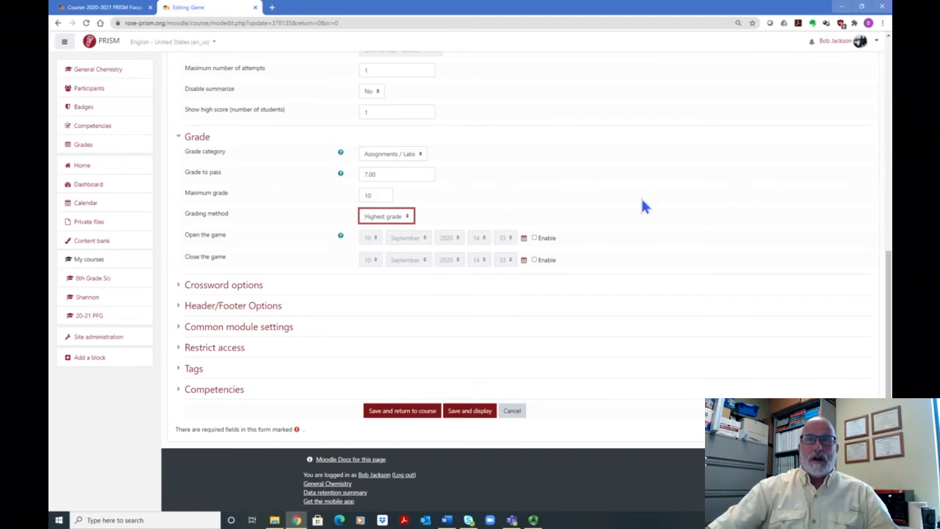
Step: Examine the crossword options, including the grid size and word limits, and the available layouts for the clue phrases
left_click(236, 286)
scroll(556, 254, "down", 2)
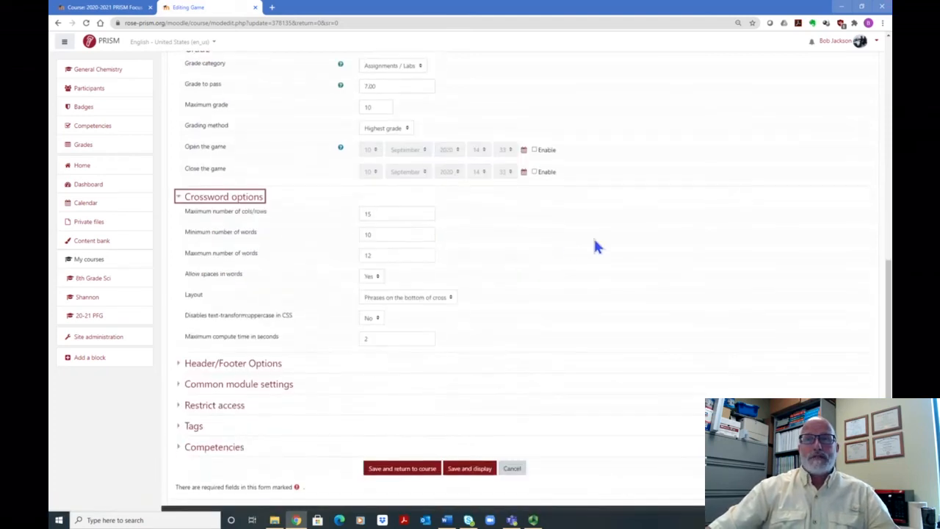
scroll(591, 232, "down", 1)
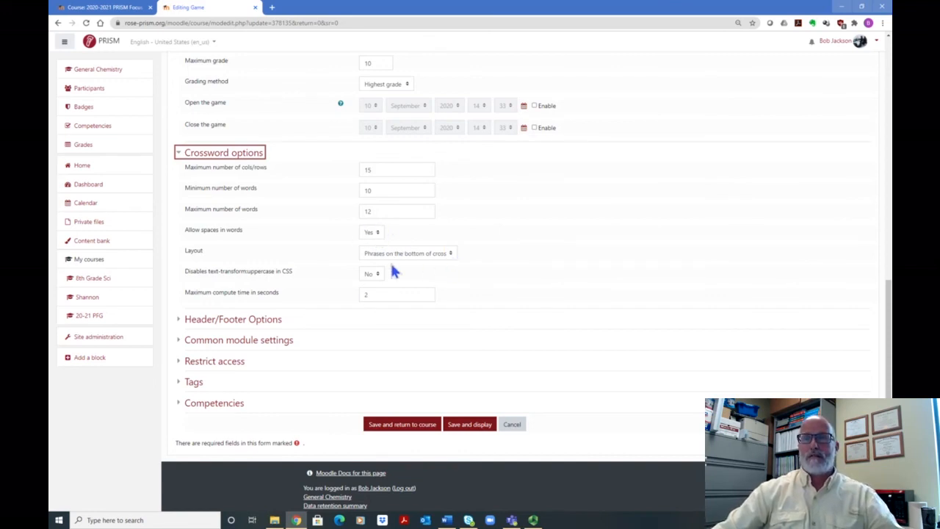
scroll(273, 245, "down", 1)
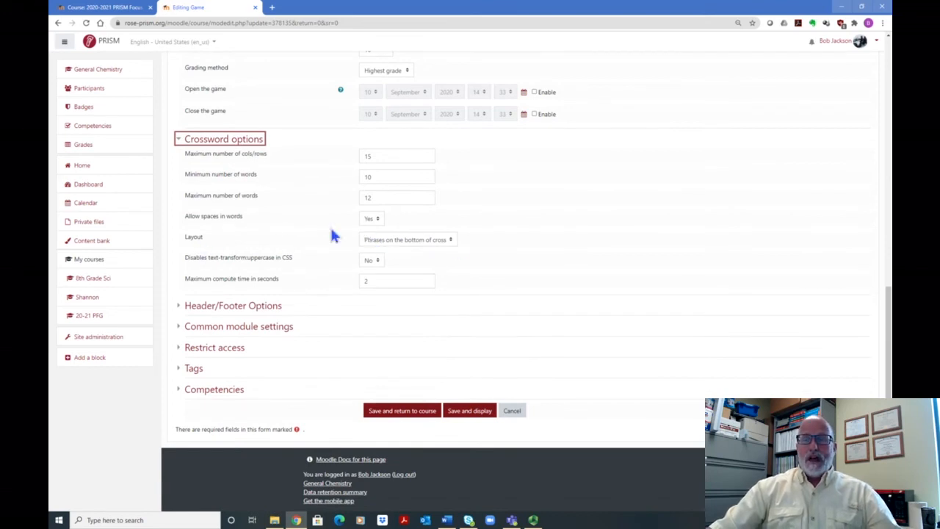
left_click(452, 241)
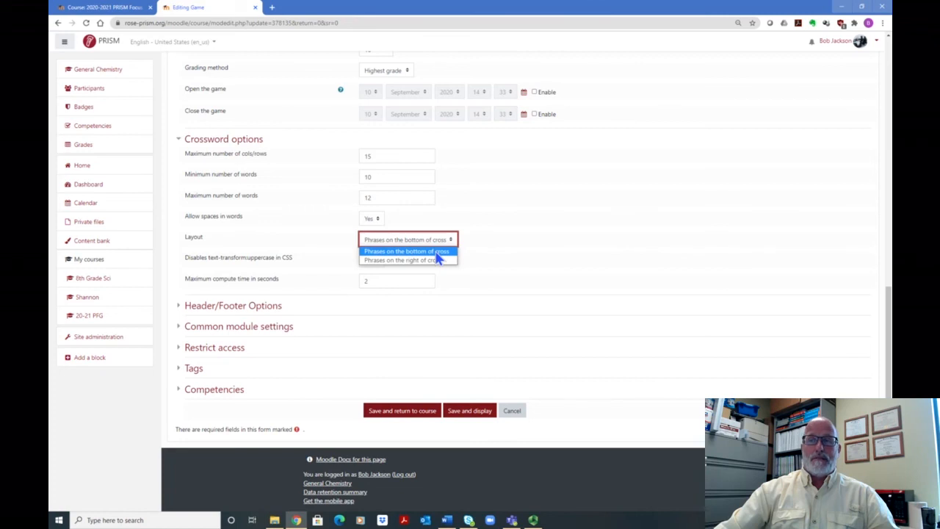
left_click(529, 234)
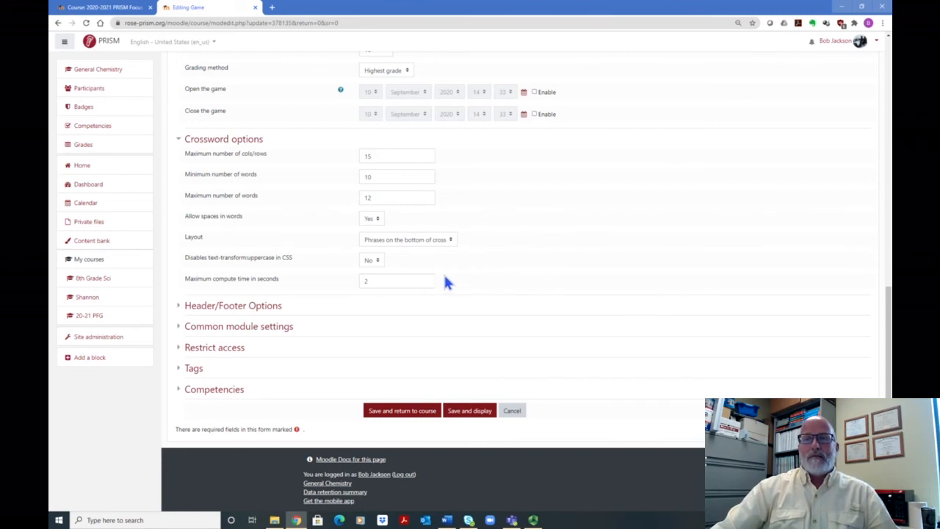
Step: Look over the header and footer text options, then save the game settings and return to the course
left_click(263, 308)
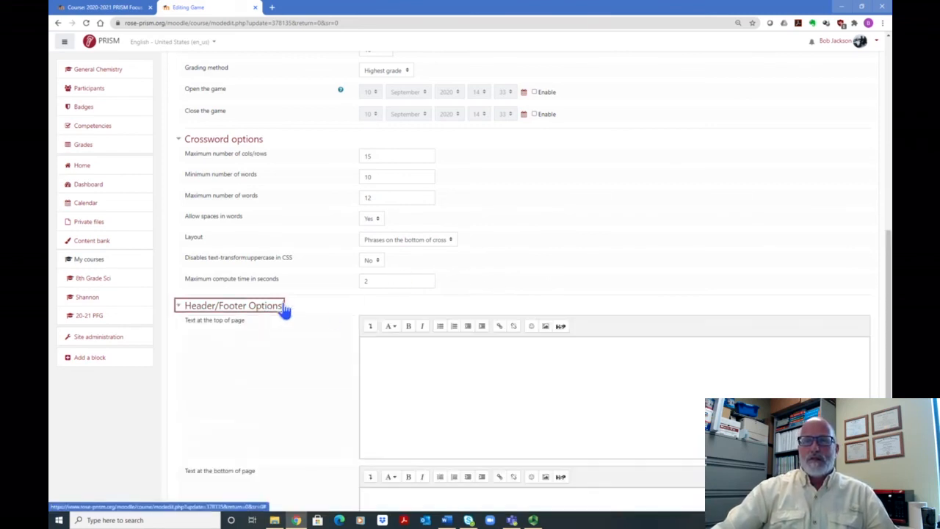
scroll(293, 310, "down", 4)
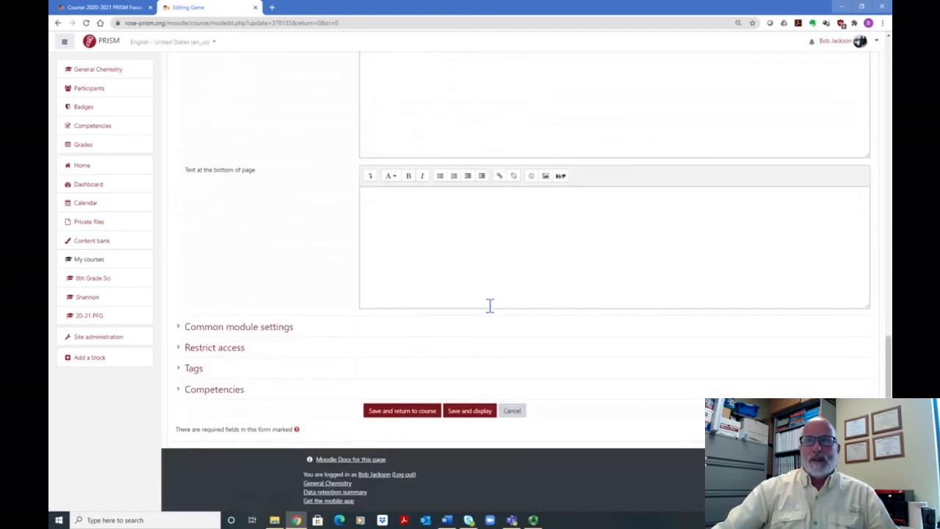
scroll(489, 306, "up", 3)
scroll(464, 378, "down", 2)
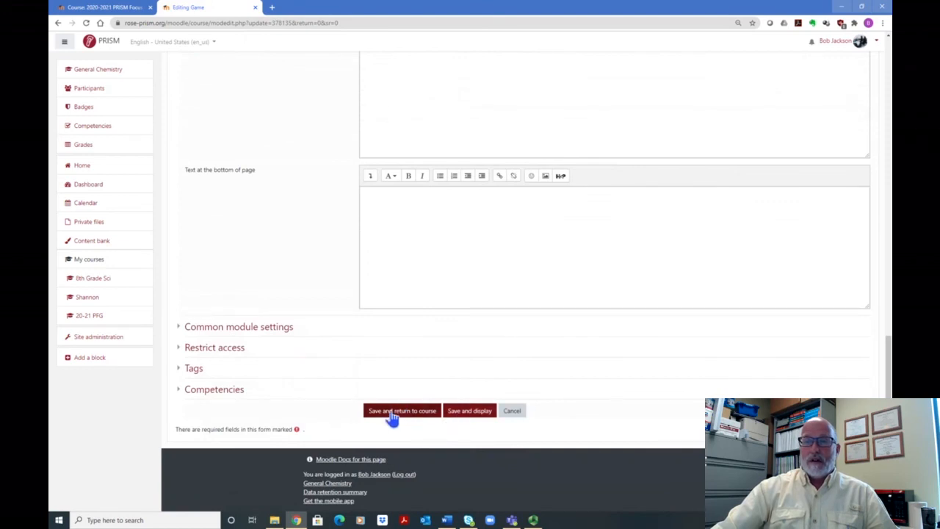
left_click(402, 411)
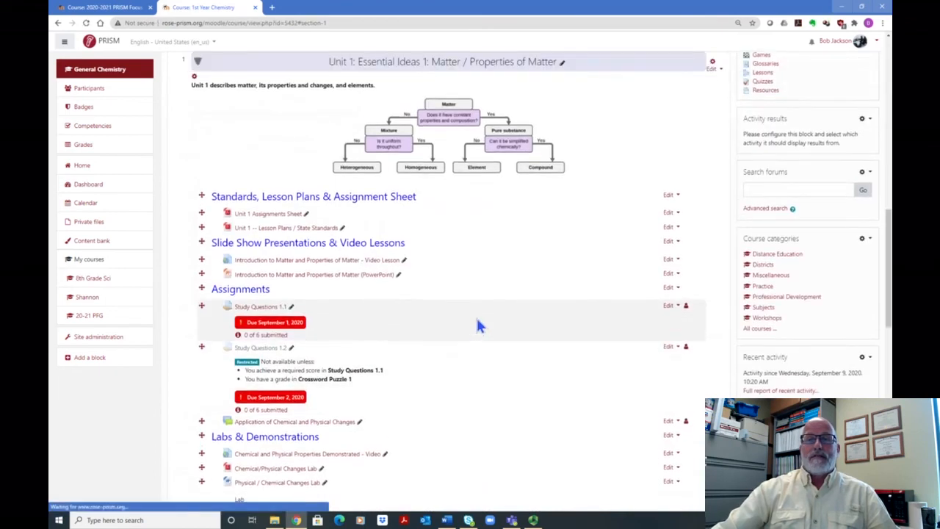
Step: Open Crossword Puzzle 1 under Games for Review and continue the previous attempt of the game
scroll(474, 316, "down", 3)
scroll(474, 317, "down", 2)
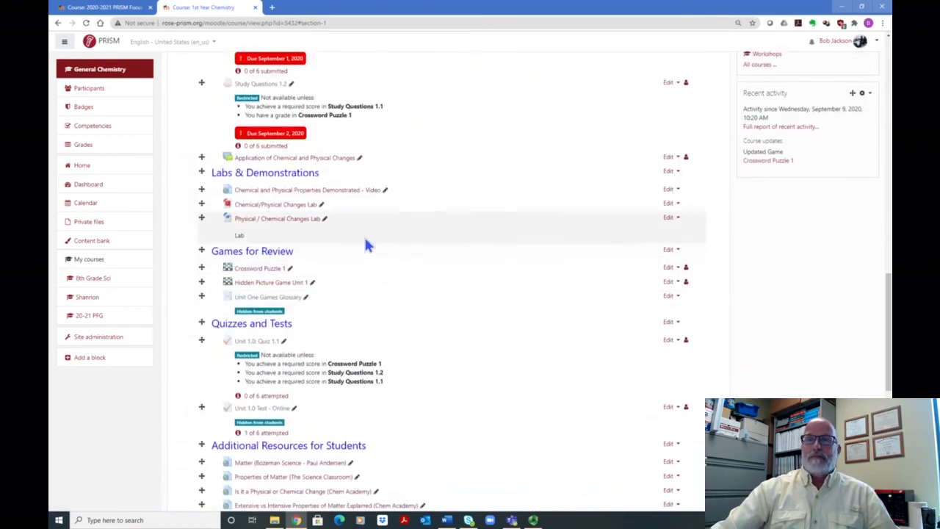
scroll(365, 245, "down", 3)
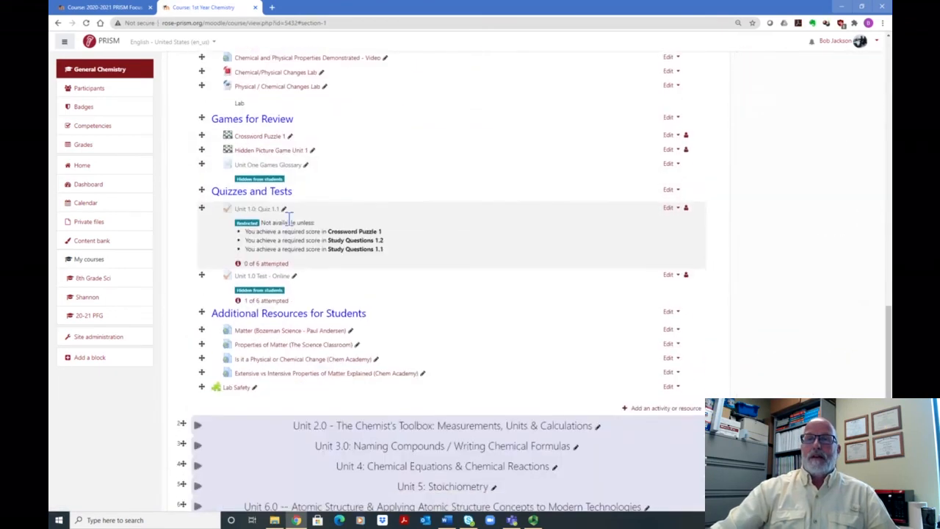
left_click(256, 140)
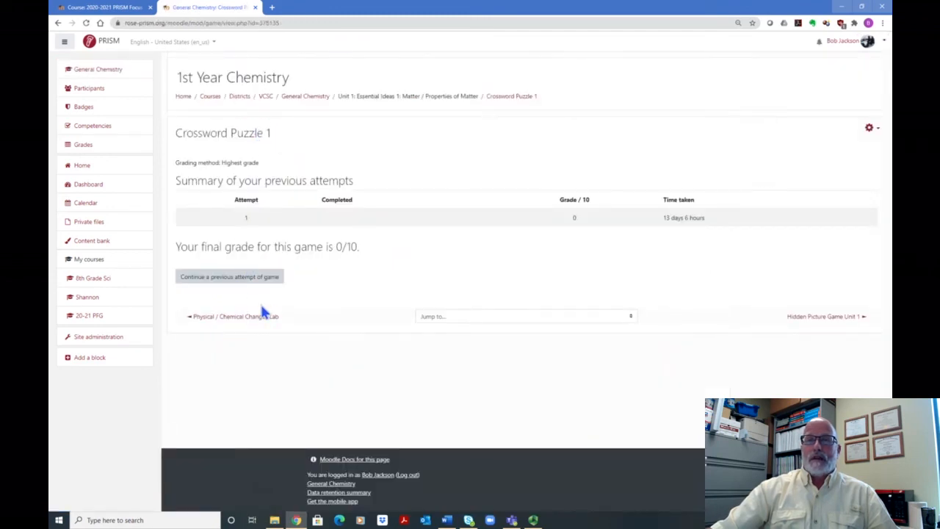
left_click(221, 284)
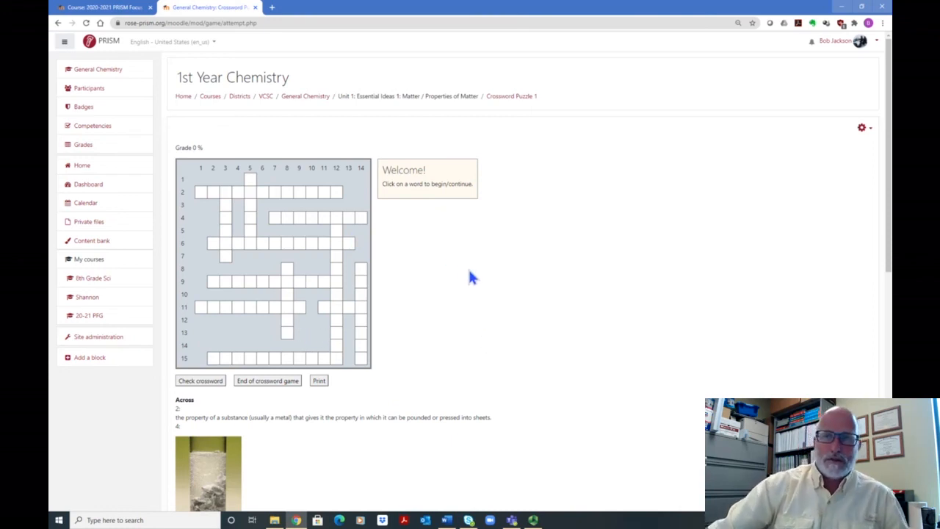
Step: Examine the crossword grid together with its across and down clues, including the picture clues
scroll(465, 272, "down", 2)
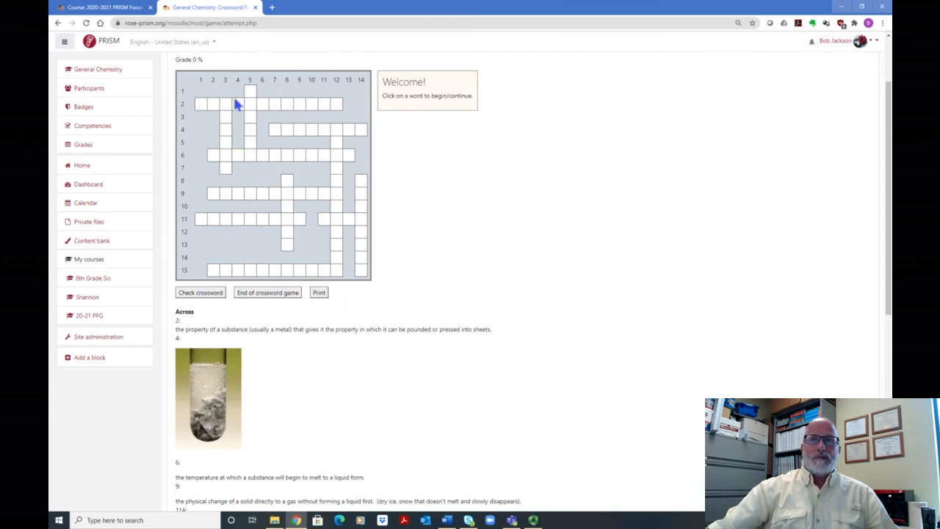
scroll(448, 310, "down", 3)
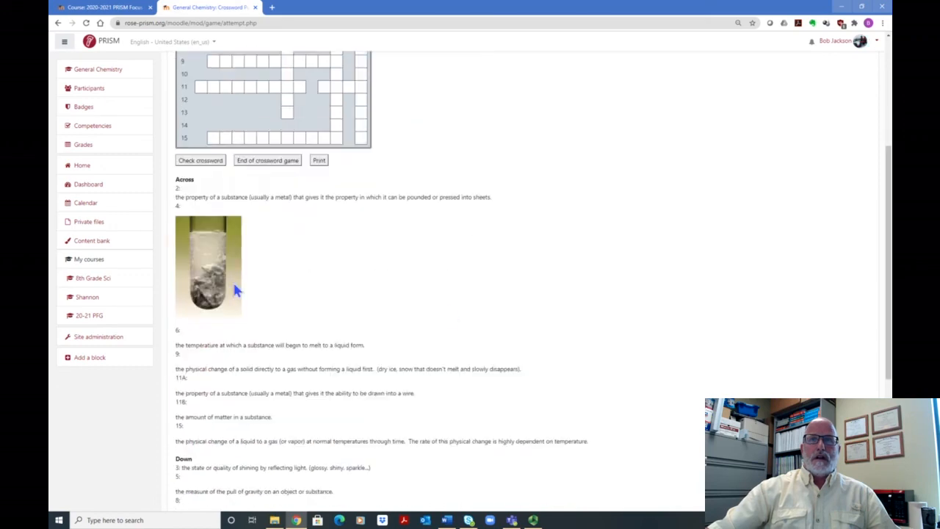
scroll(301, 297, "up", 5)
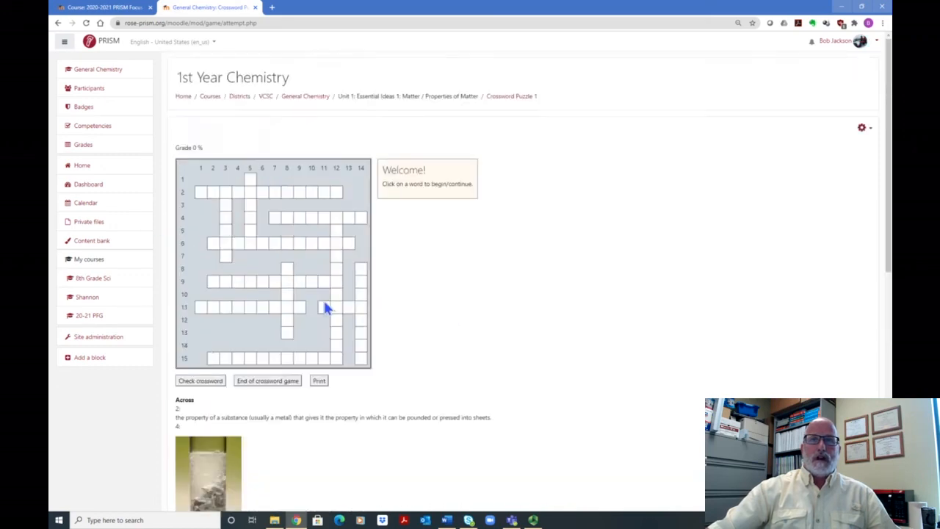
scroll(294, 343, "down", 4)
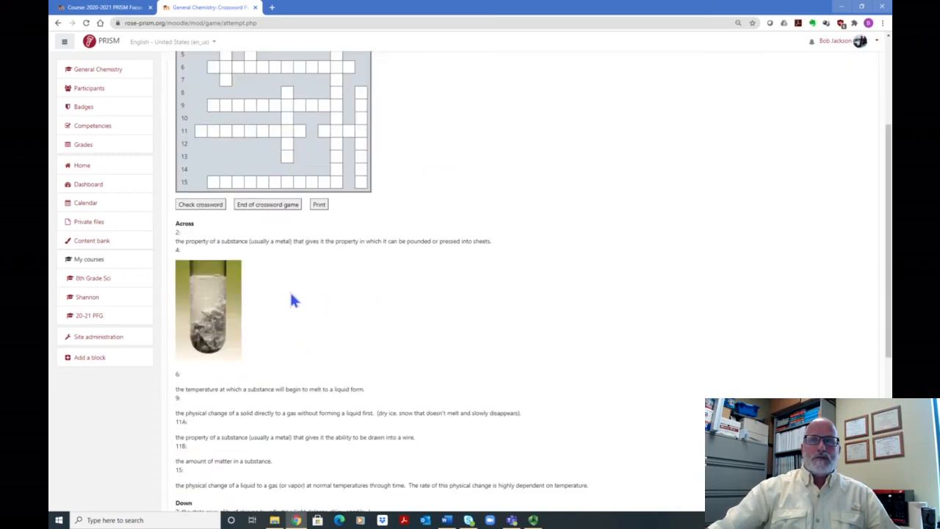
scroll(639, 193, "up", 3)
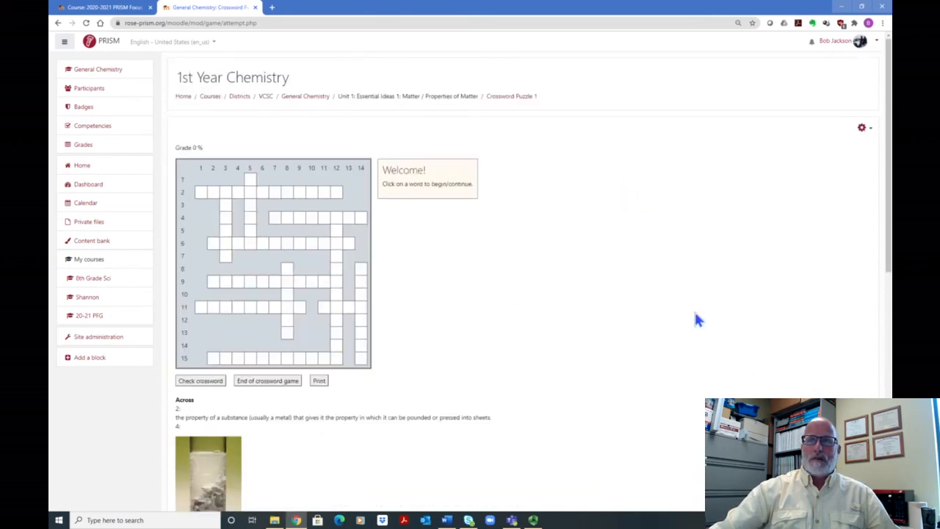
scroll(644, 309, "down", 3)
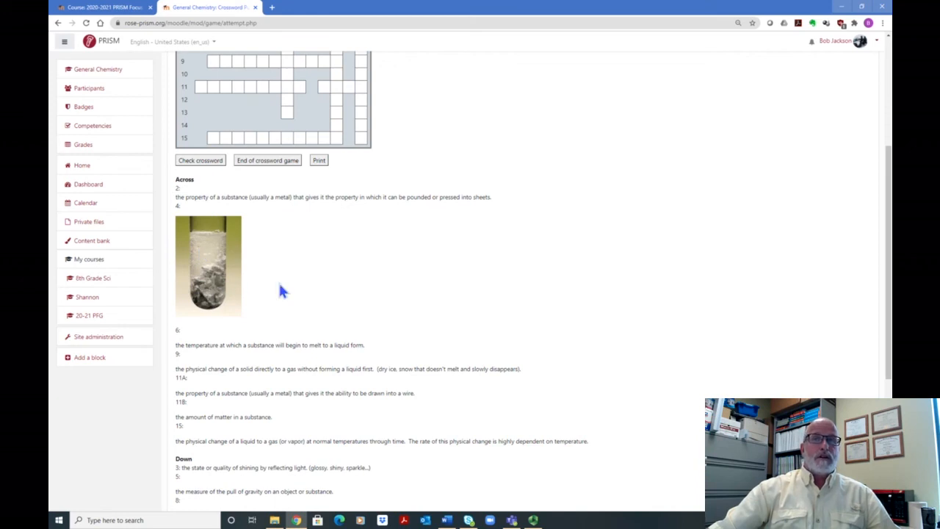
scroll(277, 279, "up", 3)
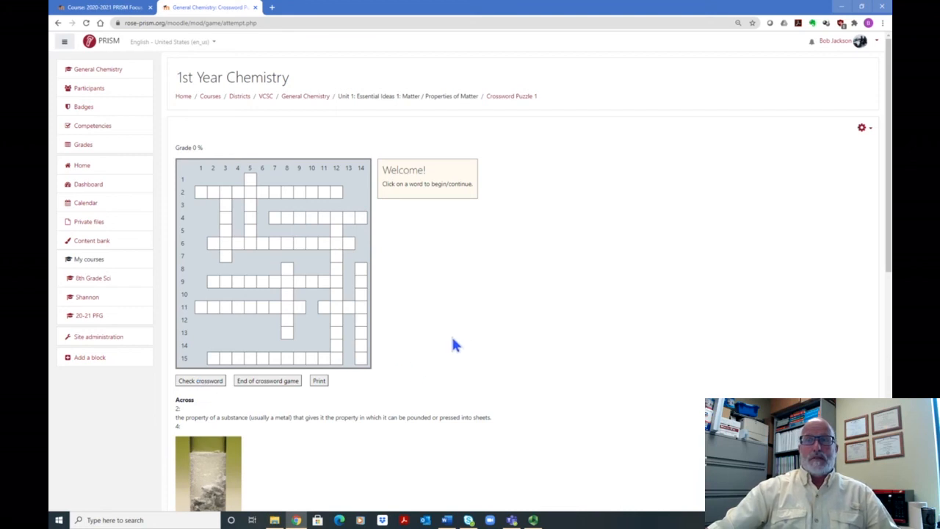
scroll(452, 342, "down", 1)
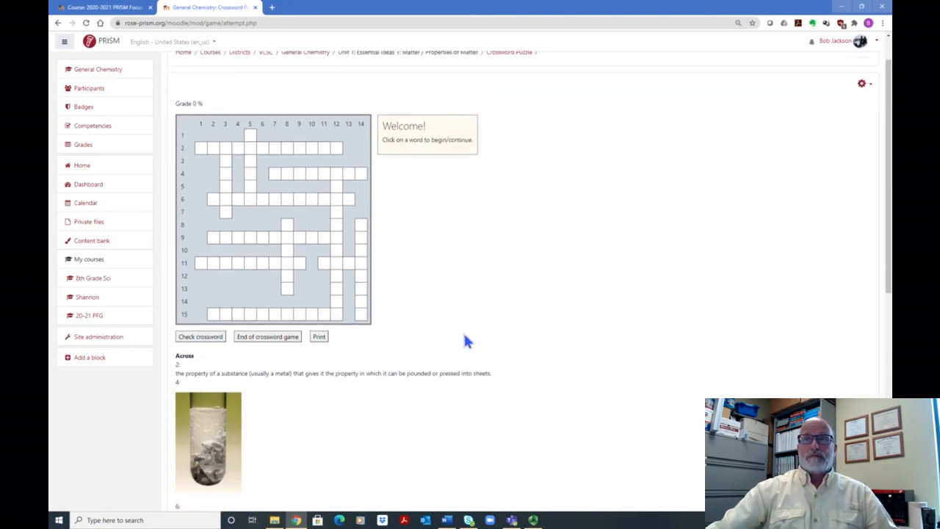
scroll(502, 321, "down", 2)
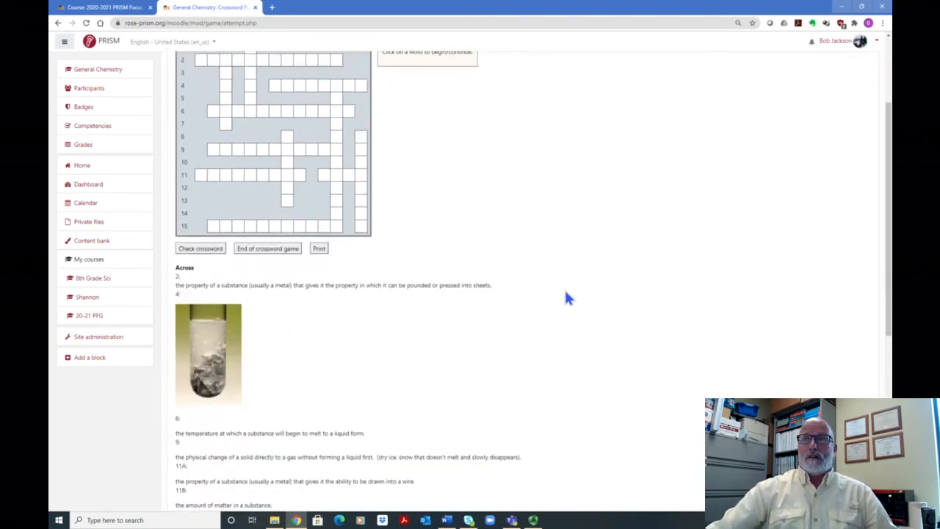
scroll(570, 294, "down", 2)
scroll(574, 290, "up", 5)
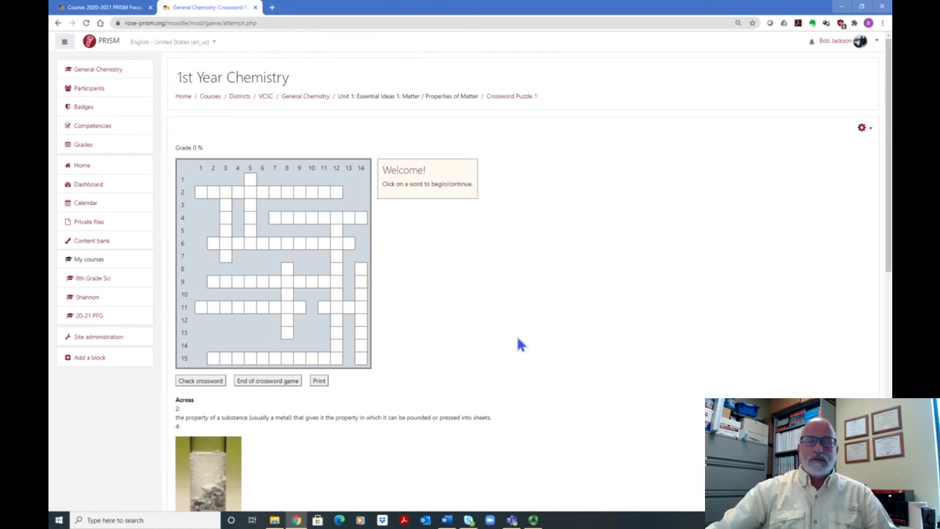
scroll(518, 345, "down", 2)
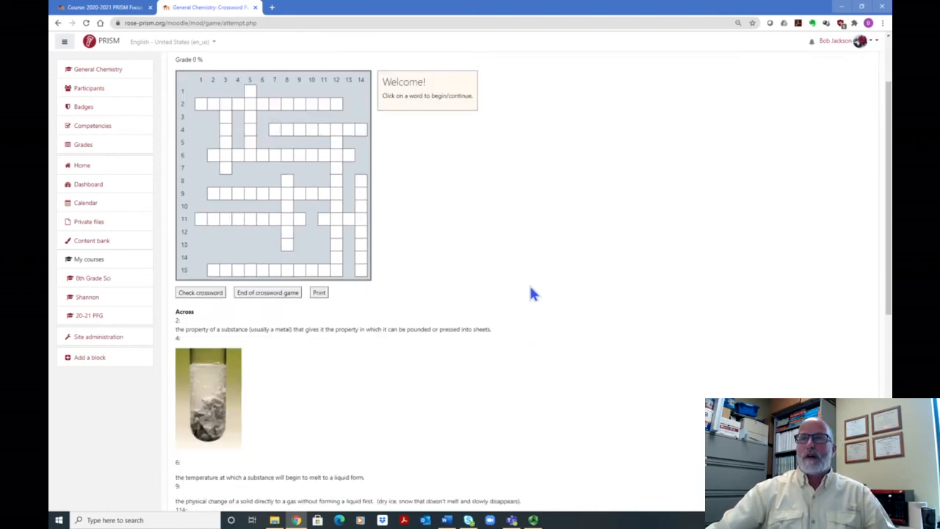
scroll(531, 288, "down", 5)
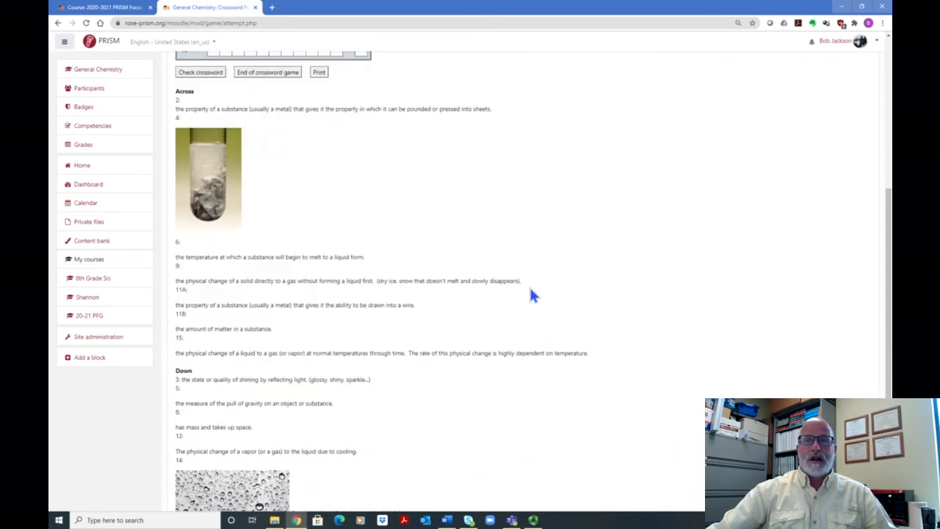
scroll(577, 300, "up", 4)
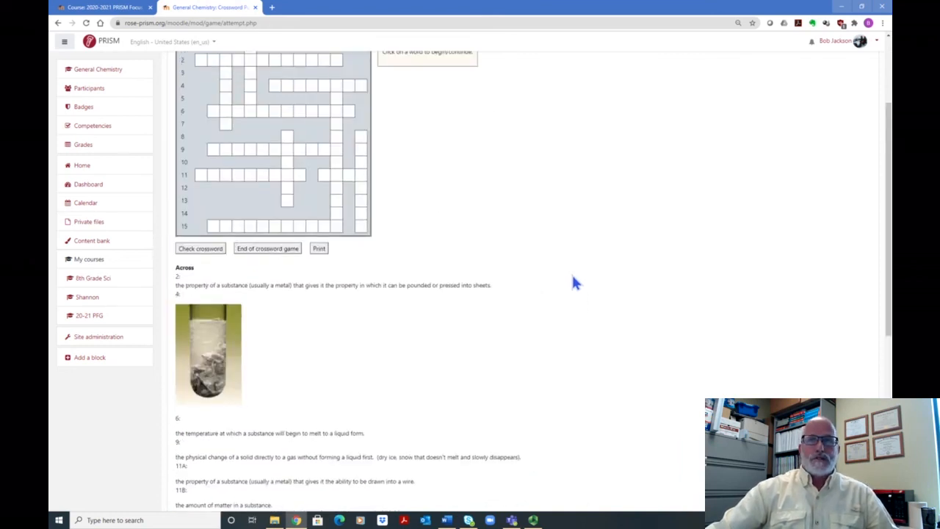
scroll(575, 282, "up", 3)
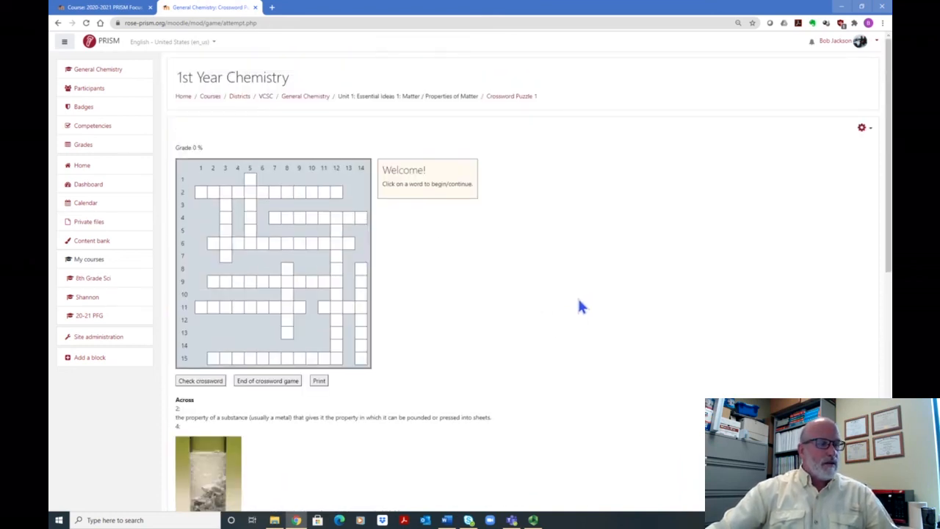